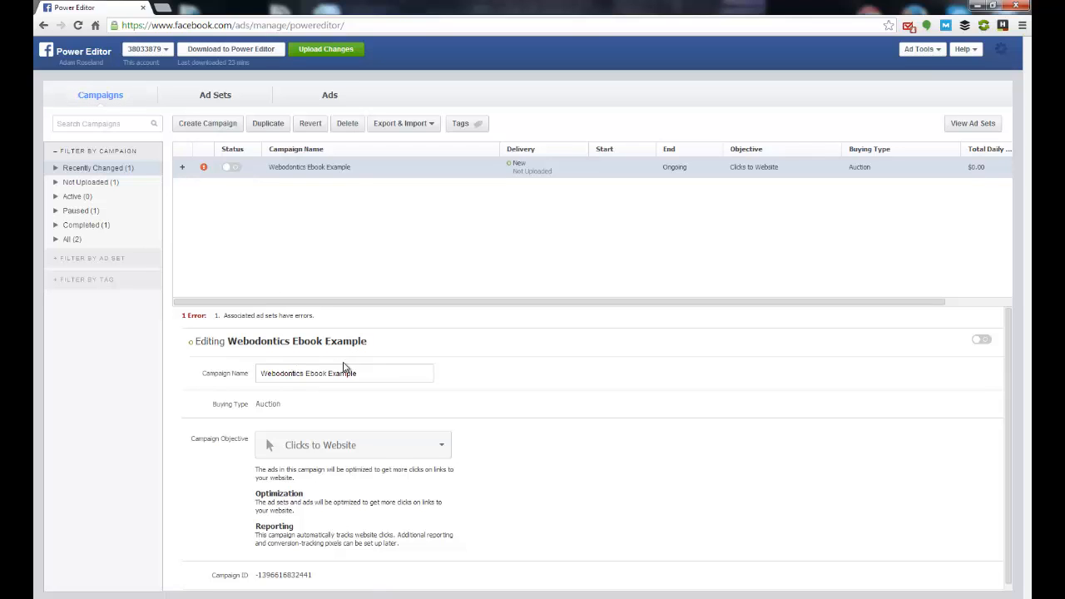
Step: Create an ad named "Ad #1" in a new ad set "Ad Set #1" under the existing Webodontics Ebook Example campaign
left_click(328, 97)
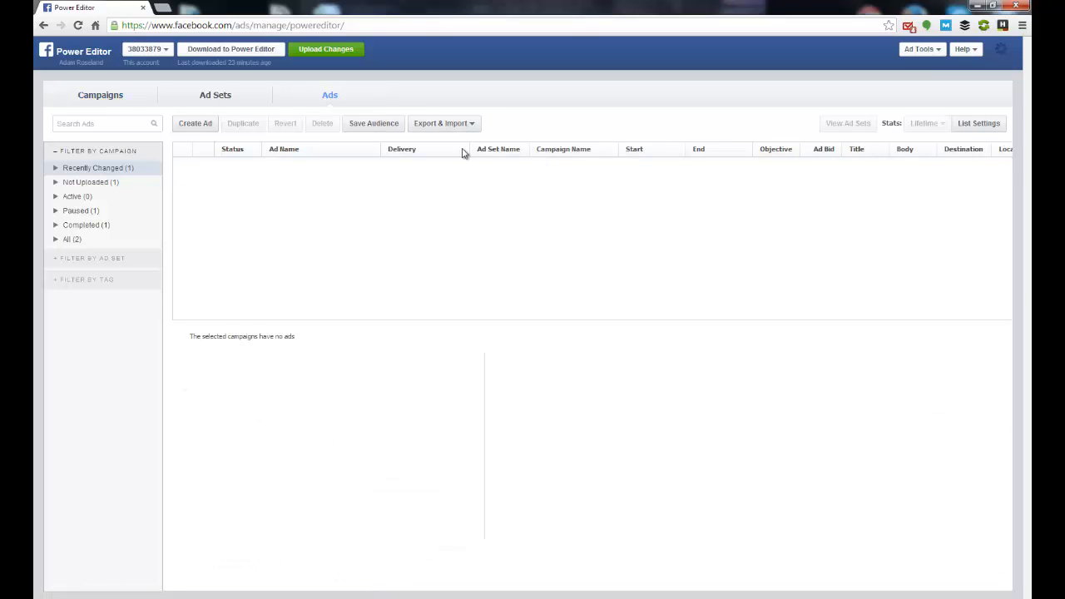
left_click(190, 124)
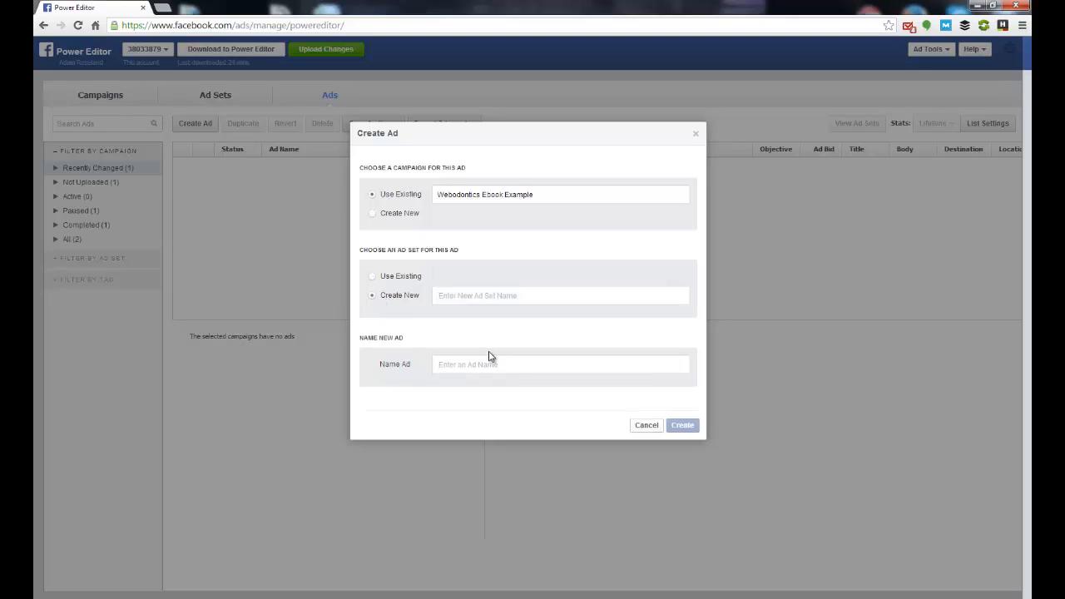
type("Ad Set #1")
left_click(490, 356)
type("A")
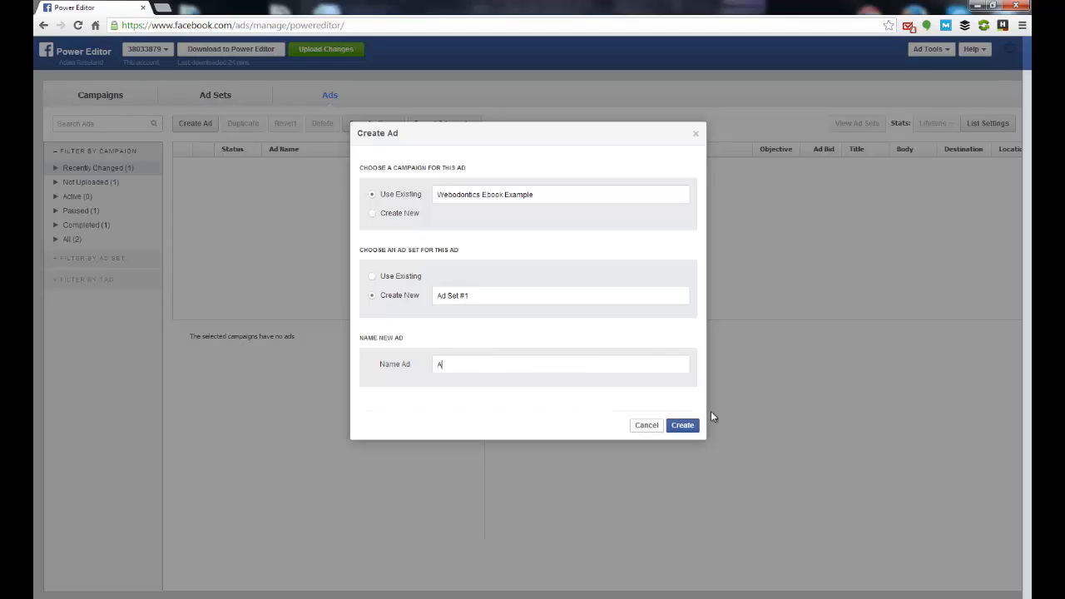
type("d #1")
left_click(679, 431)
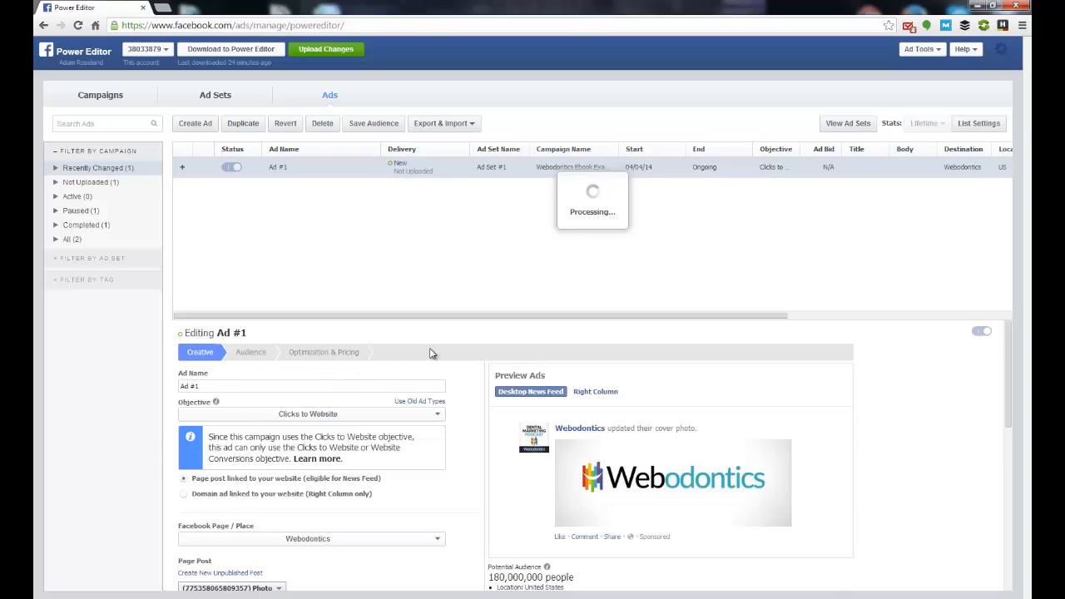
Step: Make Ad #1 a domain ad linked to the website, shown in the right column only
scroll(430, 355, "down", 1)
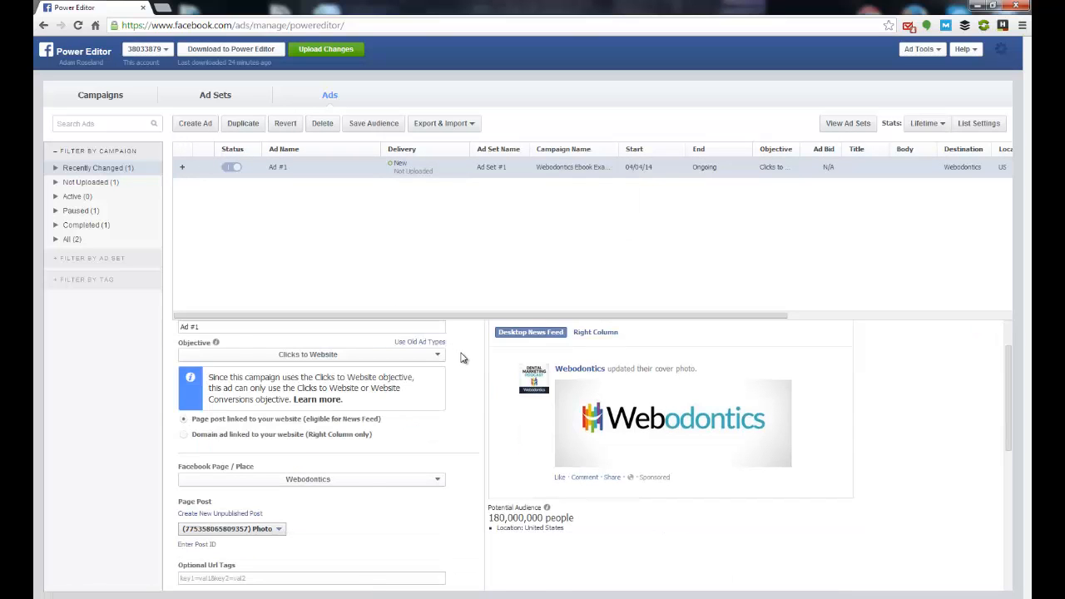
scroll(463, 358, "up", 1)
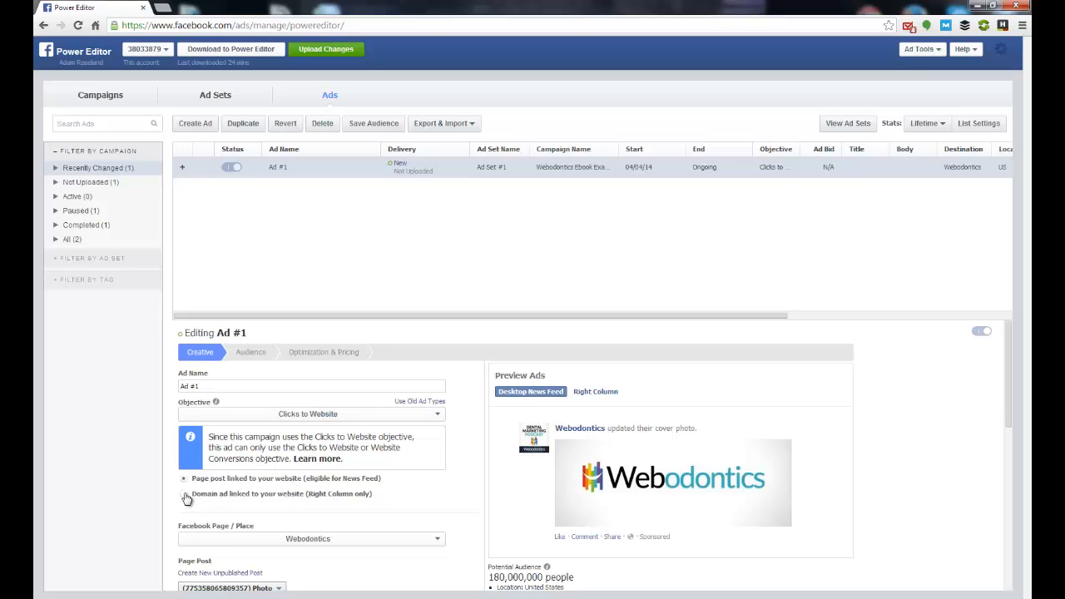
left_click(255, 502)
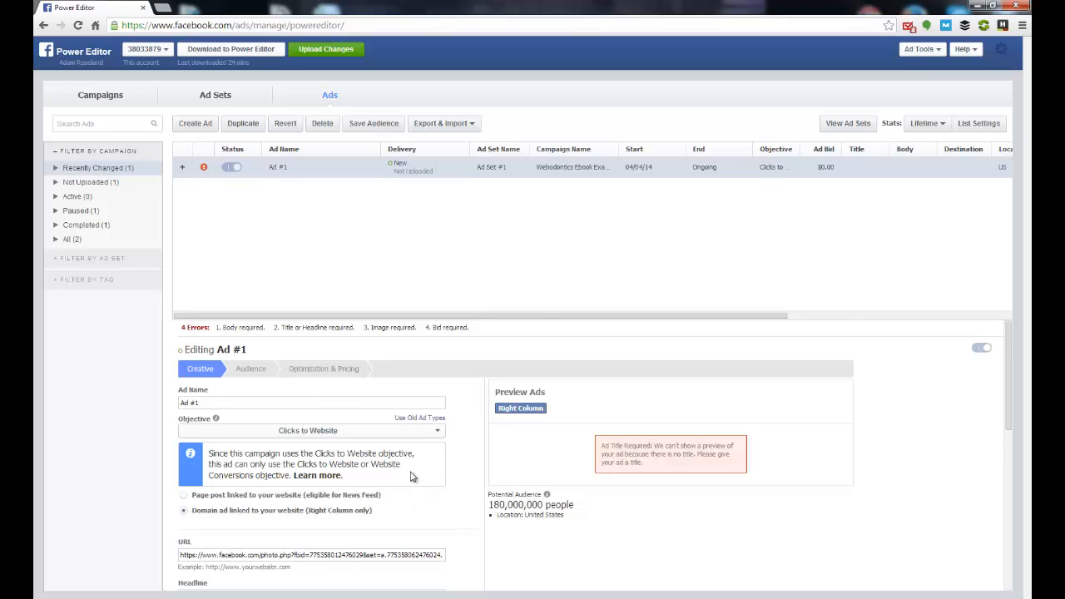
scroll(410, 477, "down", 3)
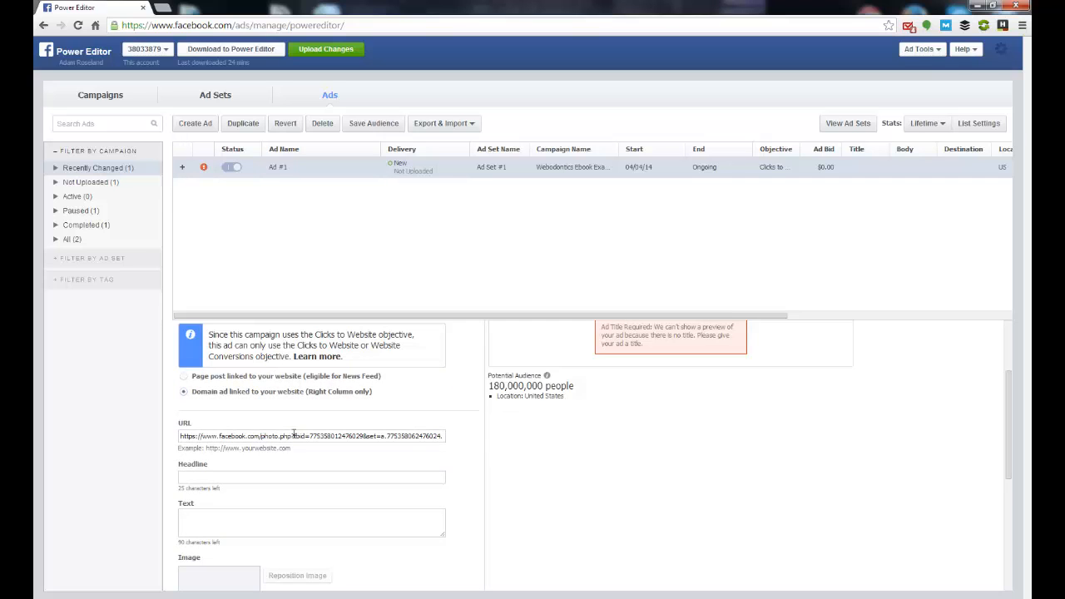
left_click(279, 436)
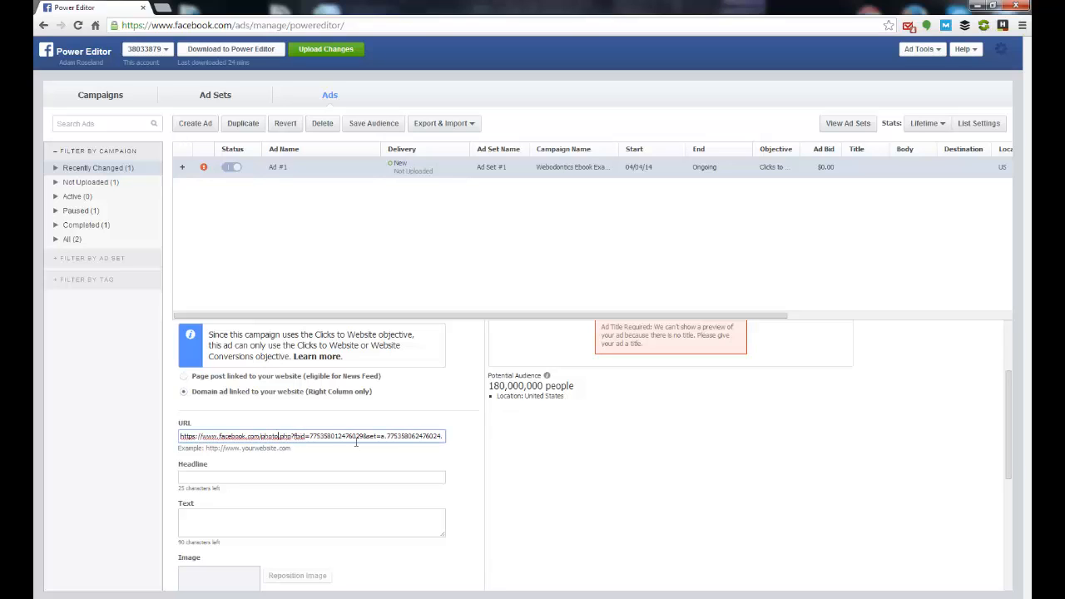
key("ctrl+a")
key("BackSpace")
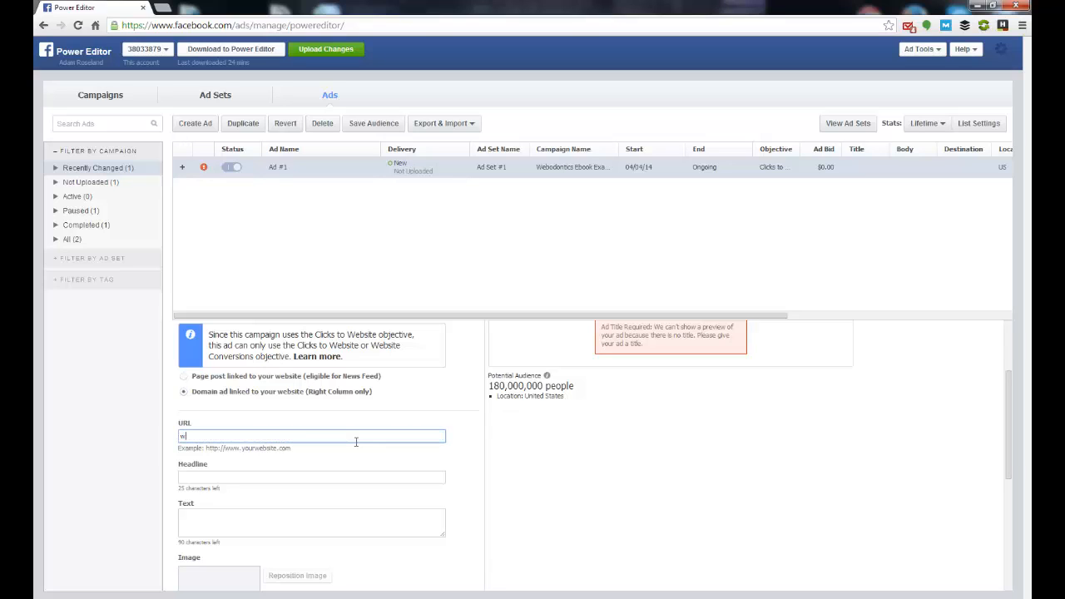
type("http://www.webodontics.com")
key("Tab")
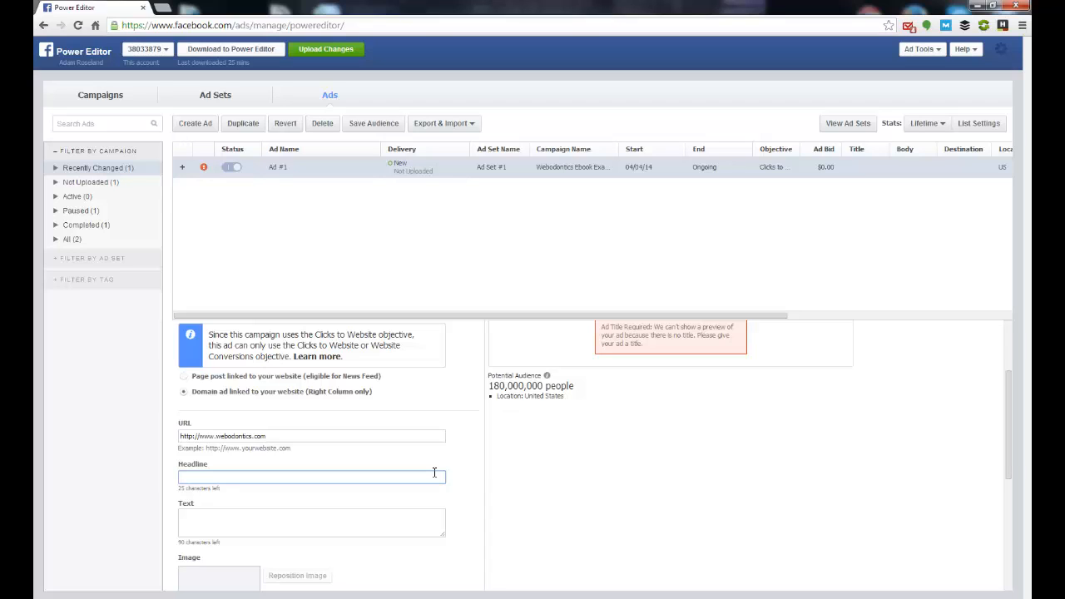
type("Str")
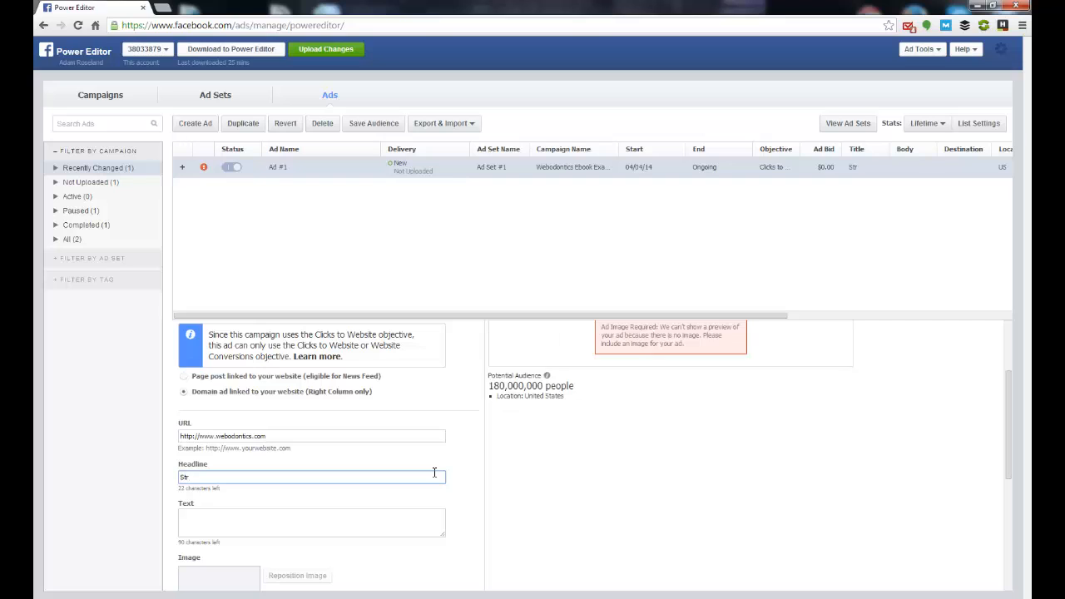
type("aighten")
key("BackSpace")
key("BackSpace")
key("BackSpace")
key("BackSpace")
key("BackSpace")
key("BackSpace")
key("BackSpace")
key("BackSpace")
key("BackSpace")
key("BackSpace")
key("BackSpace")
Step: Enter "Headline catchy title" as the ad's headline, keeping it within the 25-character limit
type("H")
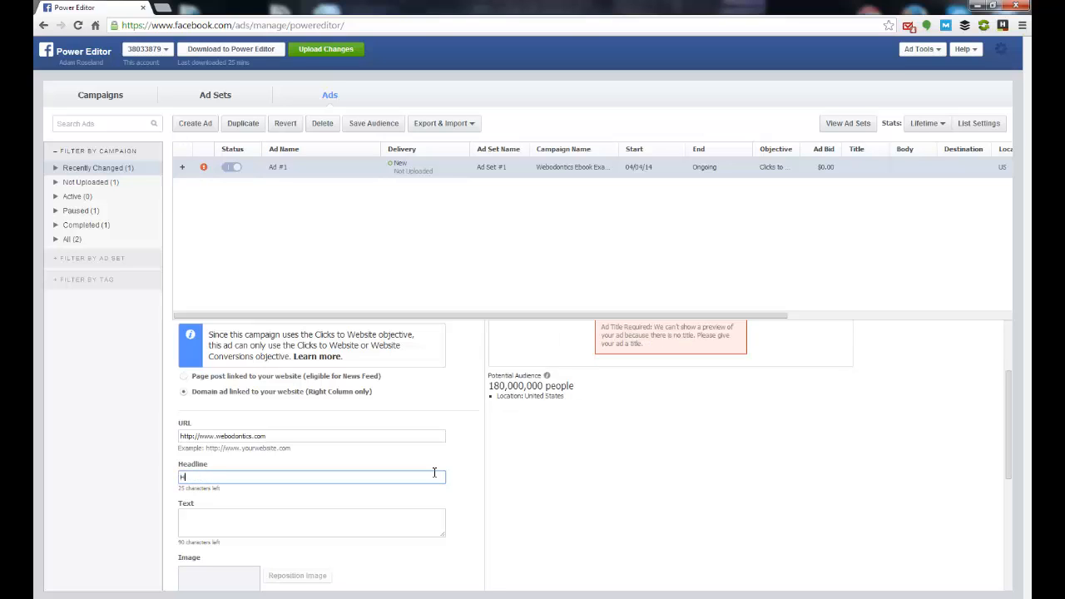
type("eadline,")
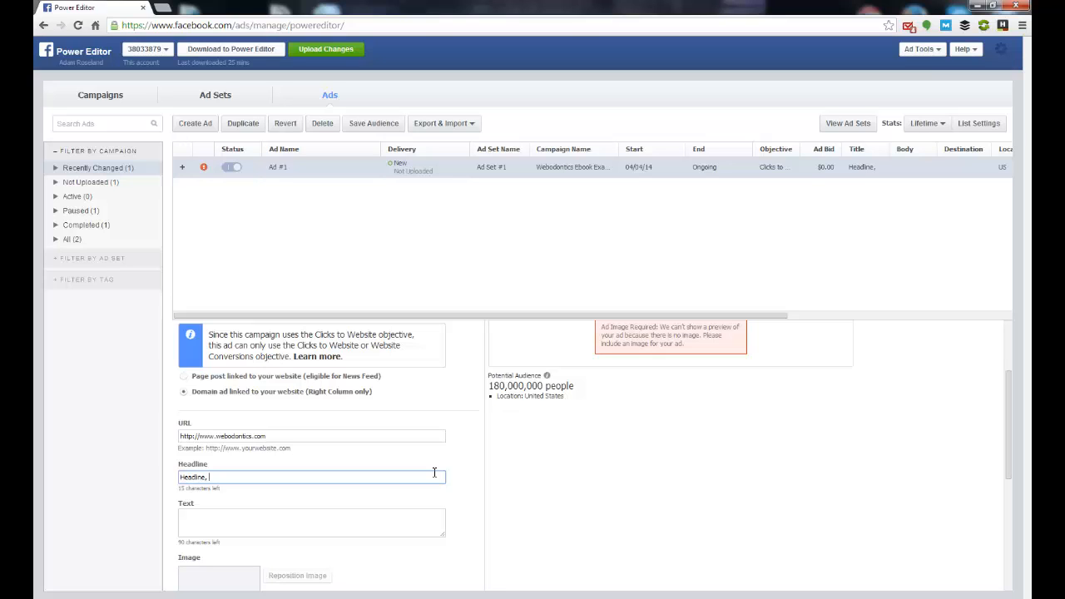
key("BackSpace")
key("BackSpace")
type("catchy")
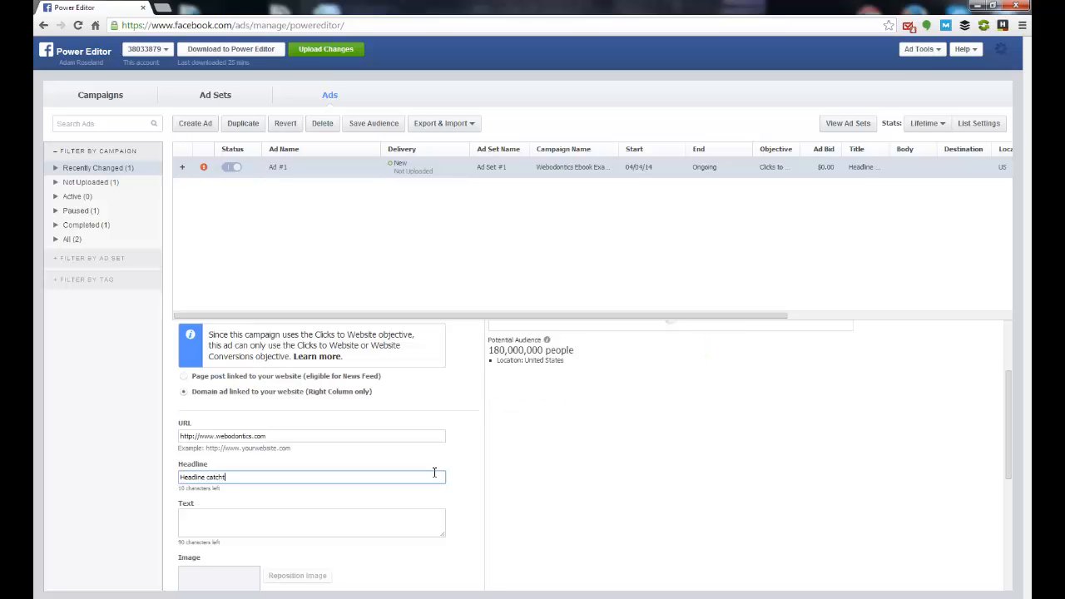
type(" title")
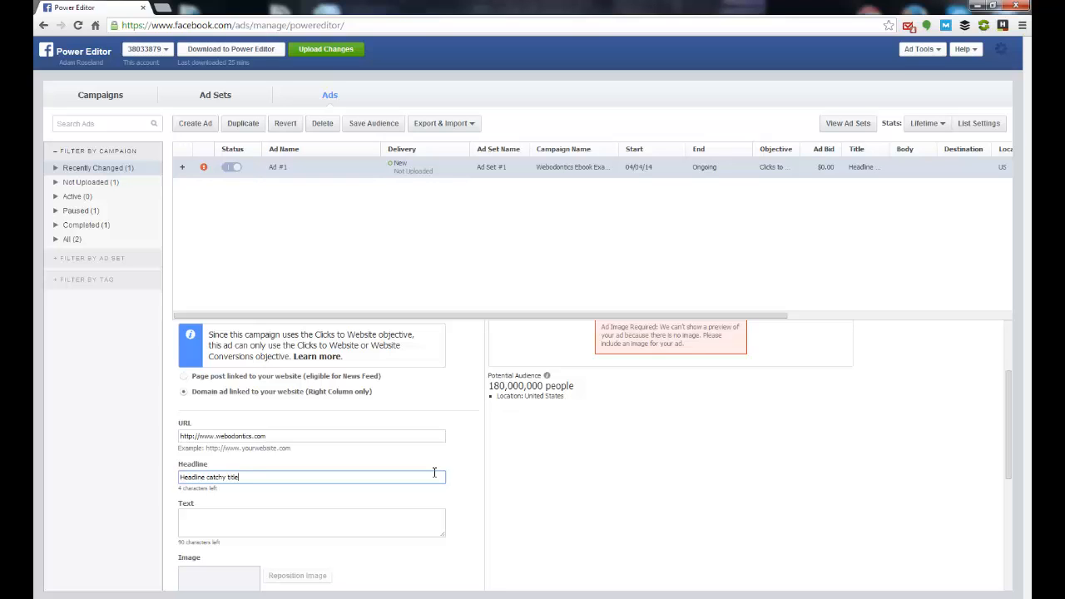
type(" here")
key("Tab")
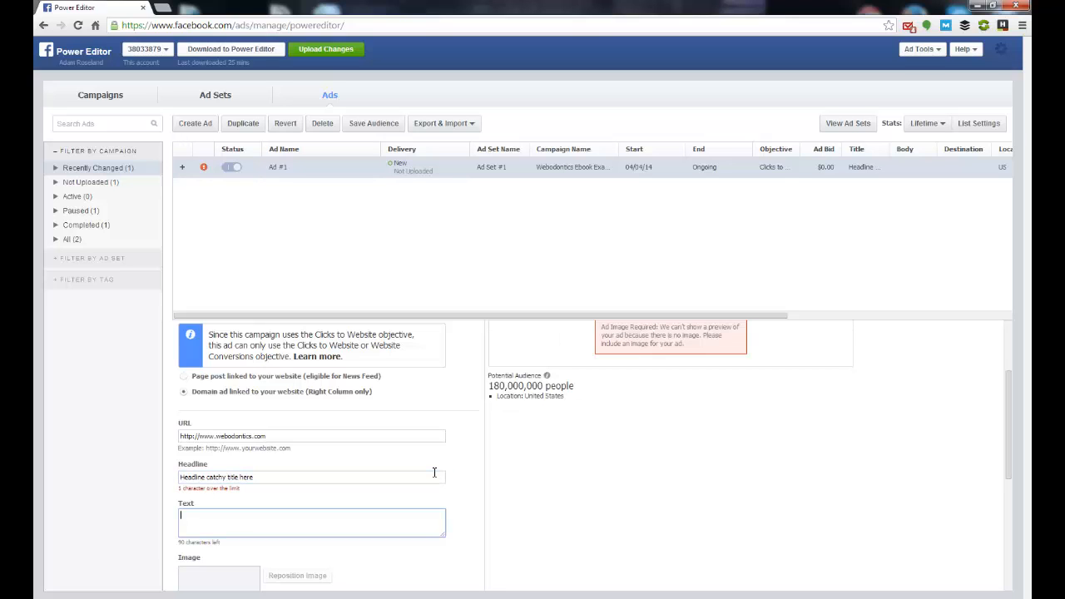
left_click(325, 477)
key("BackSpace")
key("BackSpace")
key("BackSpace")
key("BackSpace")
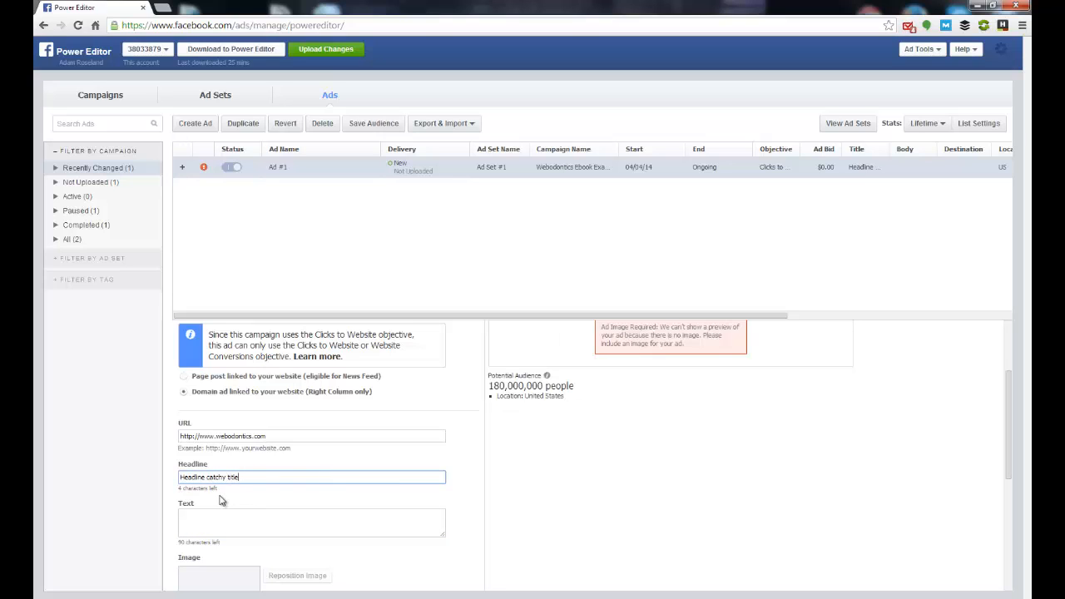
Step: Enter "Compelling offer here." as the ad's body text
left_click(230, 519)
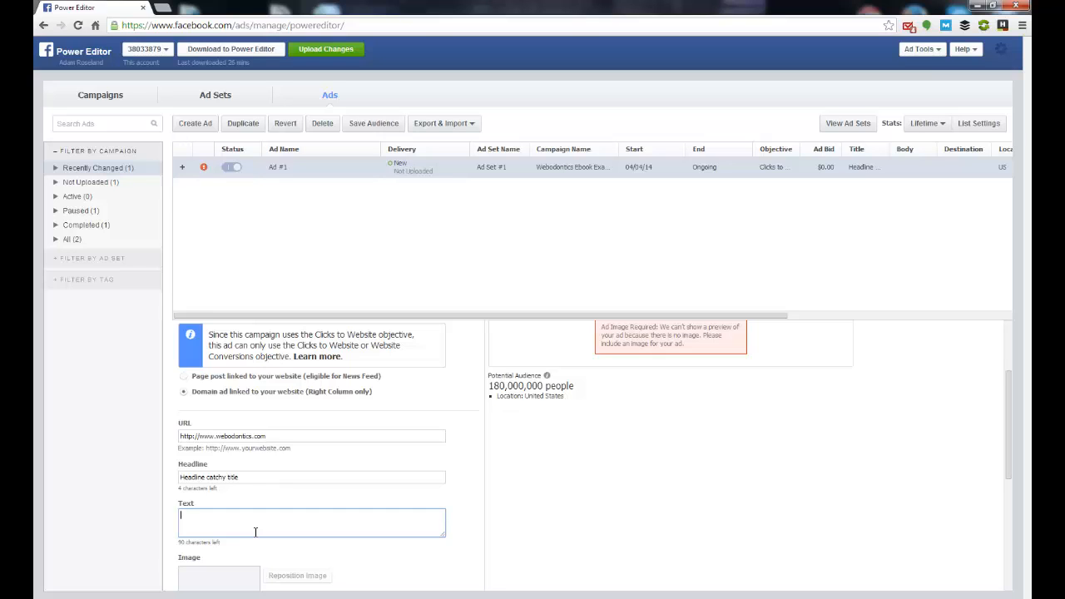
type("Compe")
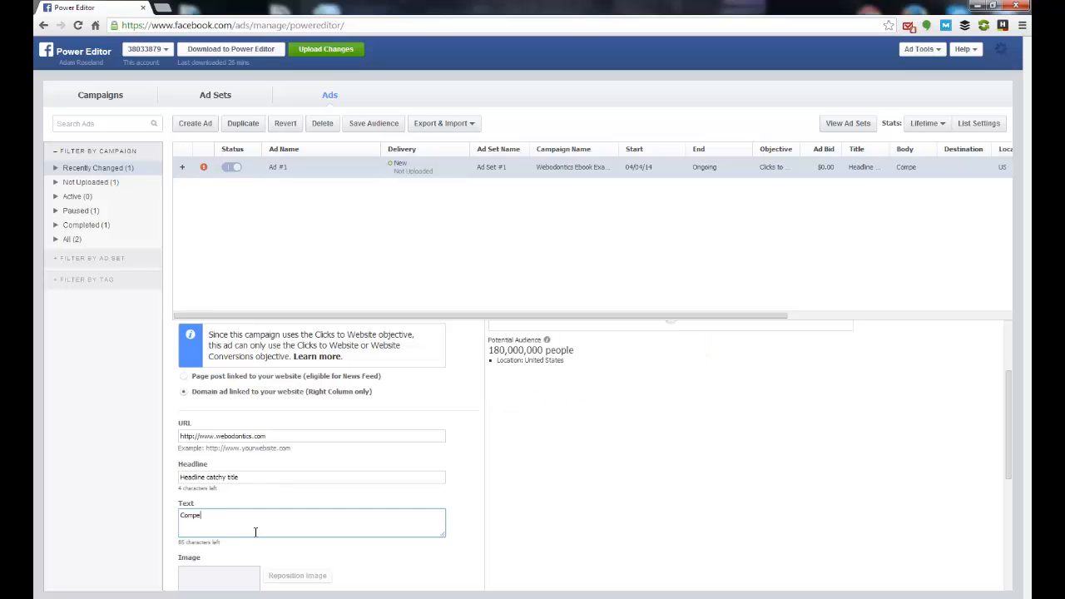
type("lling offer")
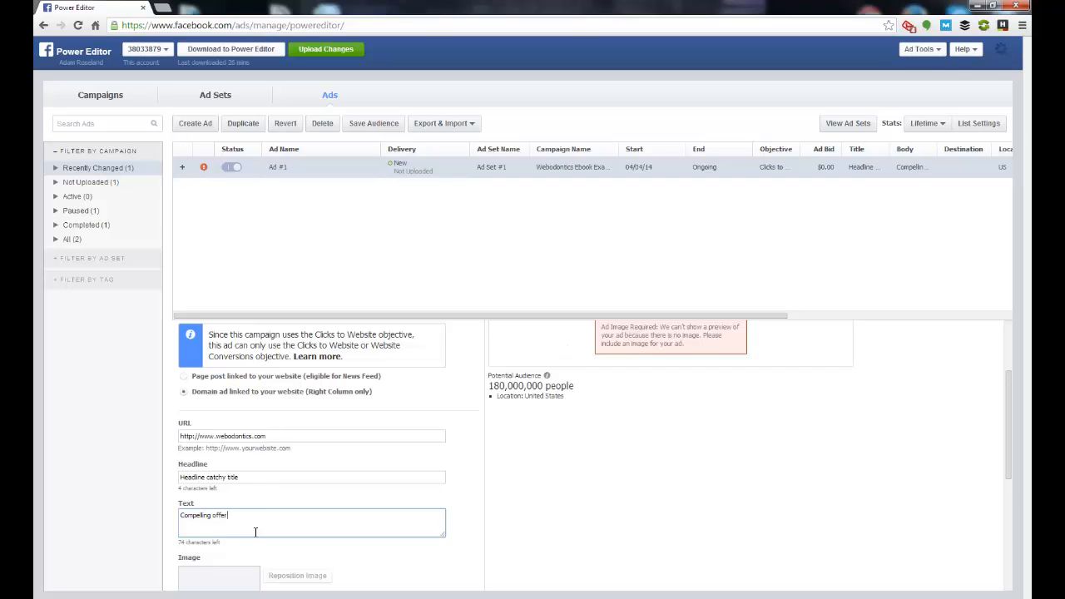
type(" here")
key("BackSpace")
key("BackSpace")
type(".")
Step: View the image library available for the ad and close it without selecting an image
scroll(250, 536, "down", 1)
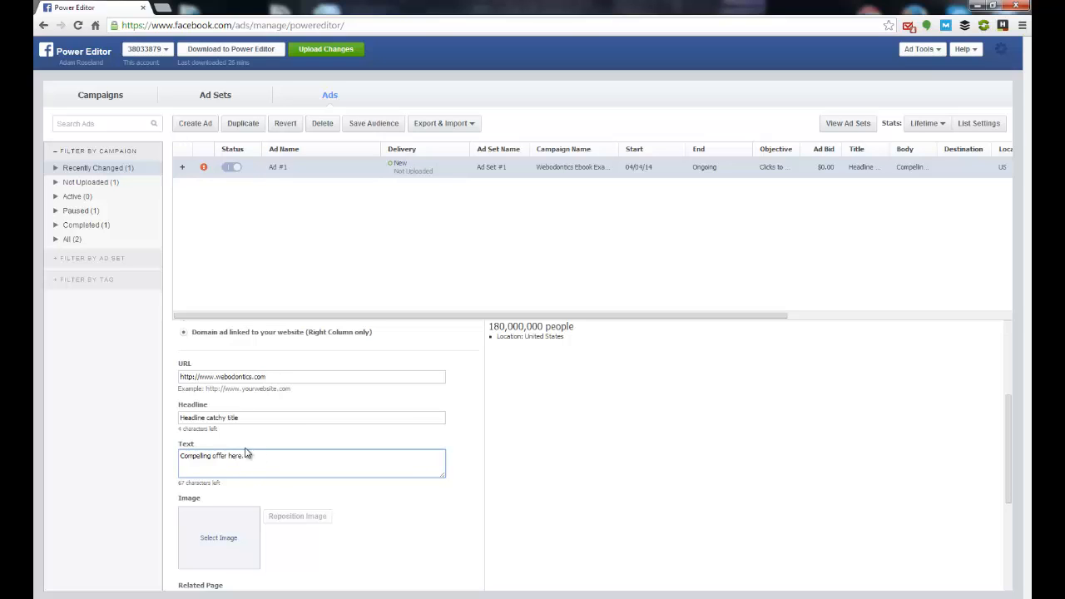
left_click(241, 539)
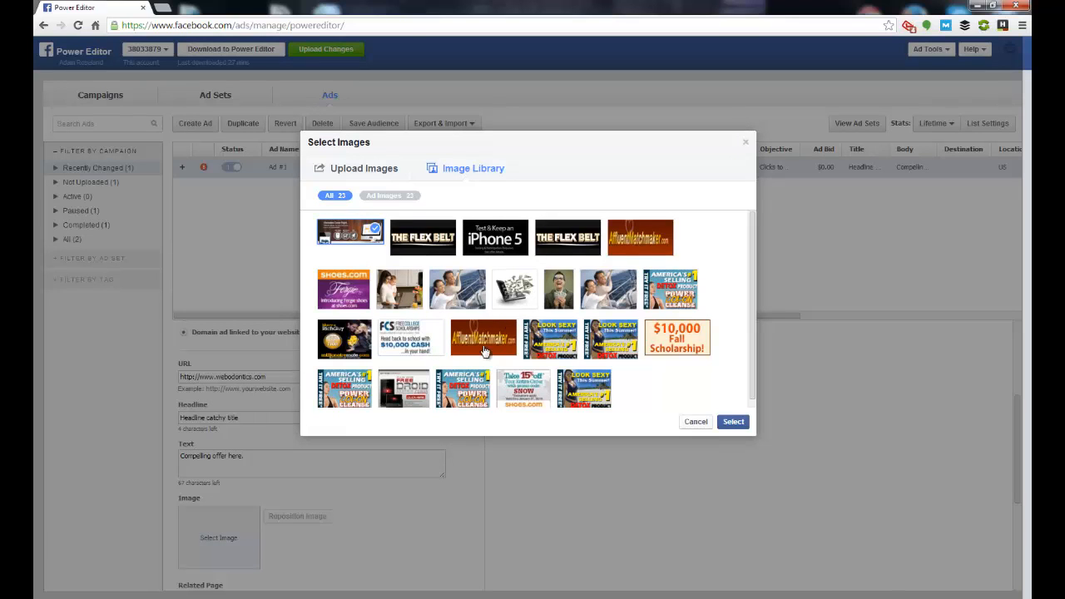
left_click(704, 425)
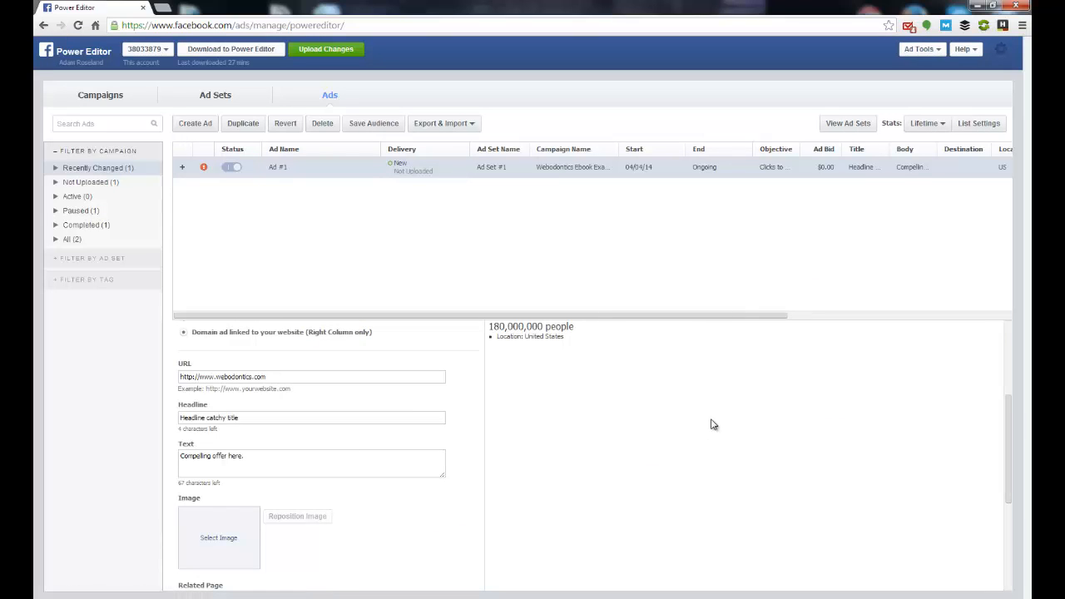
Step: Create a conversion-tracking pixel for Leads named "Web Leads" and accept the conversion tracking terms of service
scroll(620, 423, "down", 3)
scroll(618, 425, "down", 2)
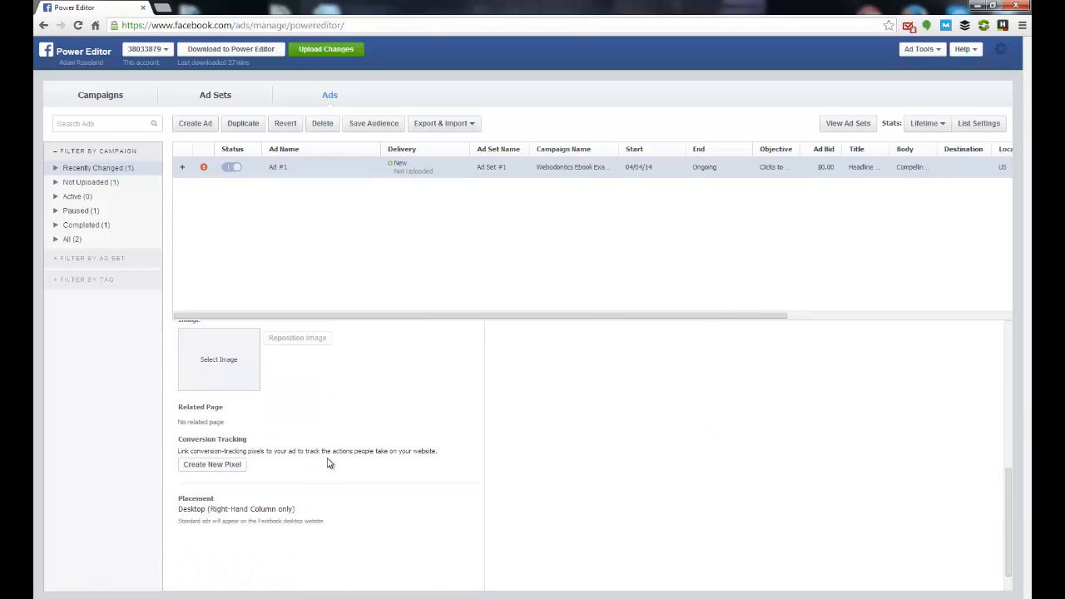
left_click(228, 469)
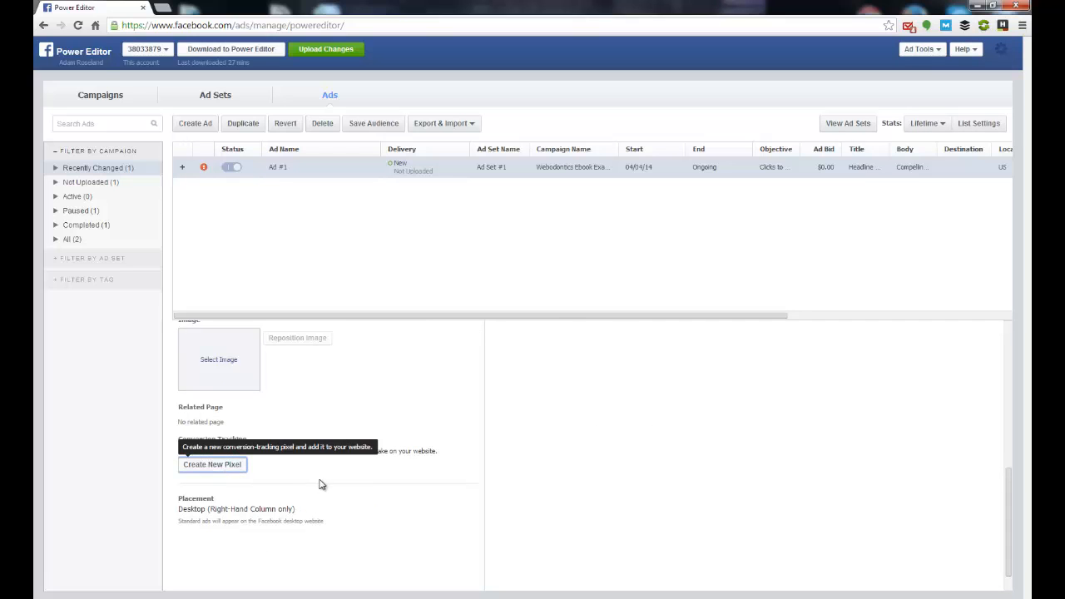
left_click(593, 229)
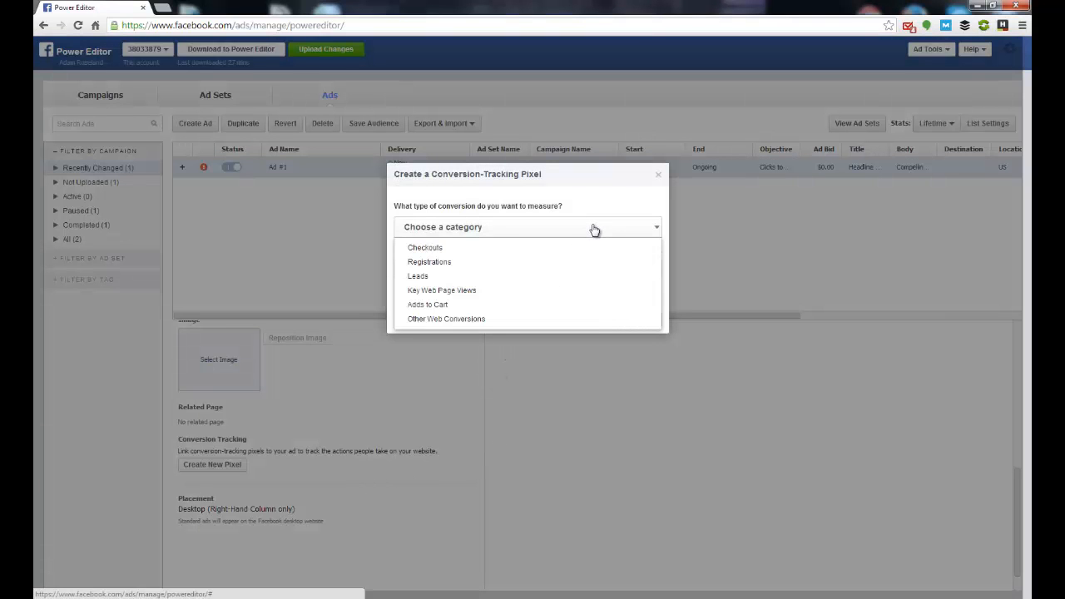
left_click(456, 279)
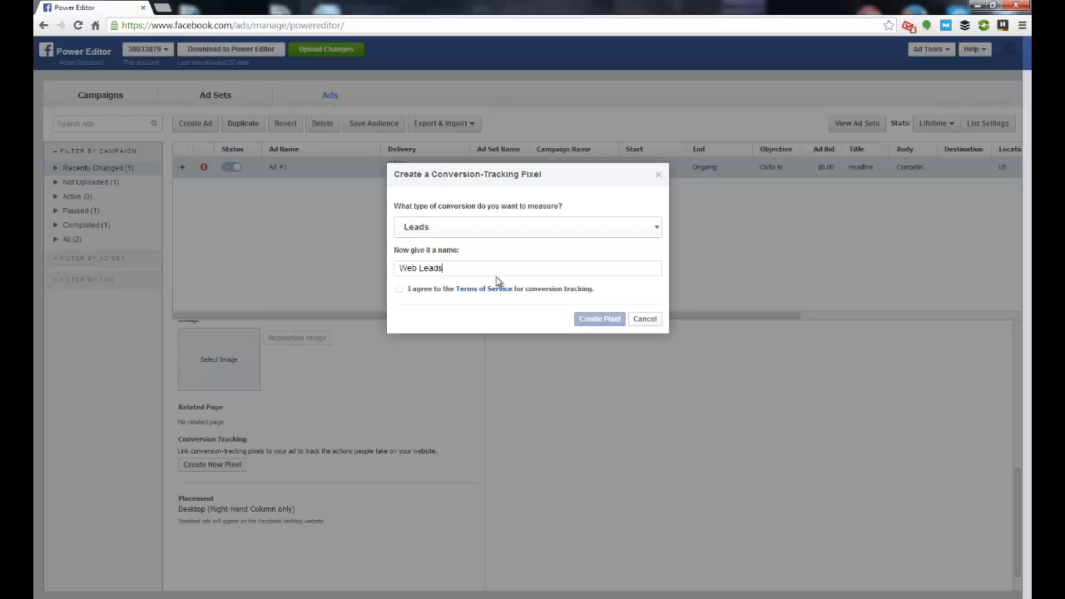
left_click(425, 290)
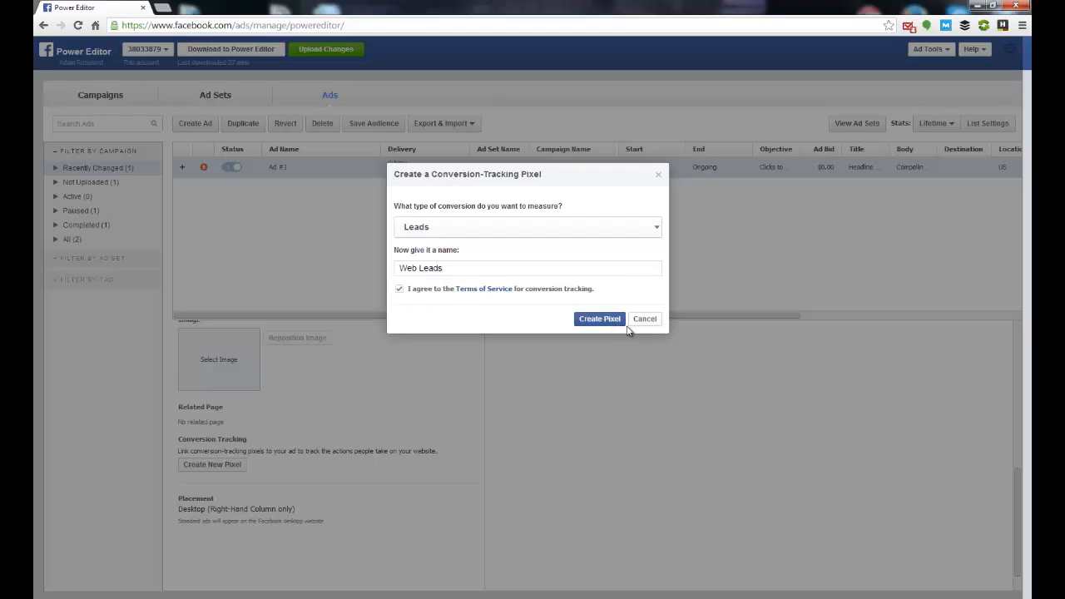
left_click(599, 324)
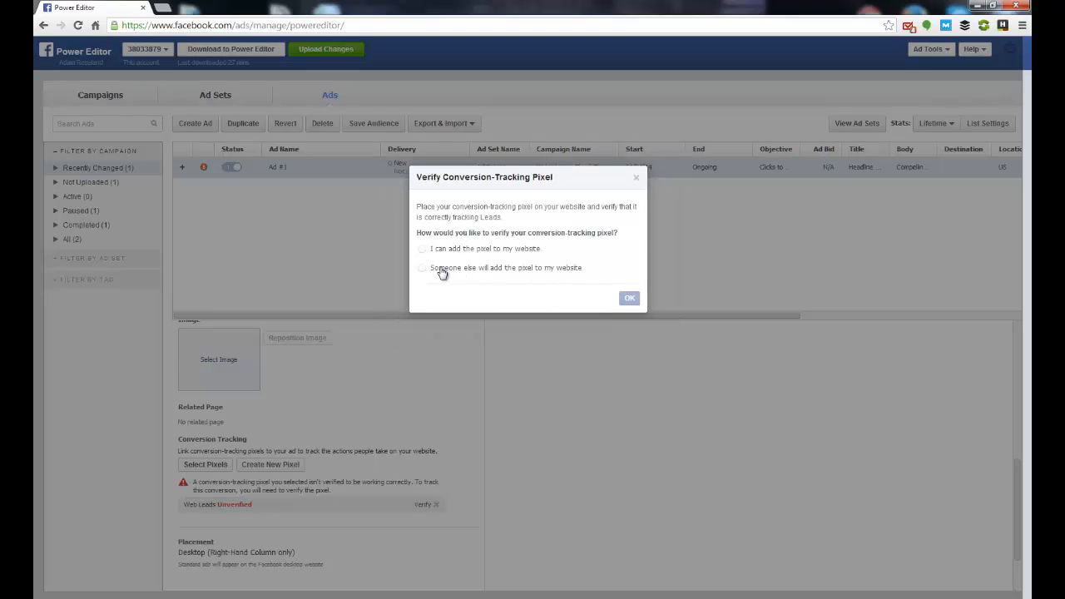
Step: Examine the pixel verification options for adding the code personally or having someone else add it, and close without sending
left_click(423, 251)
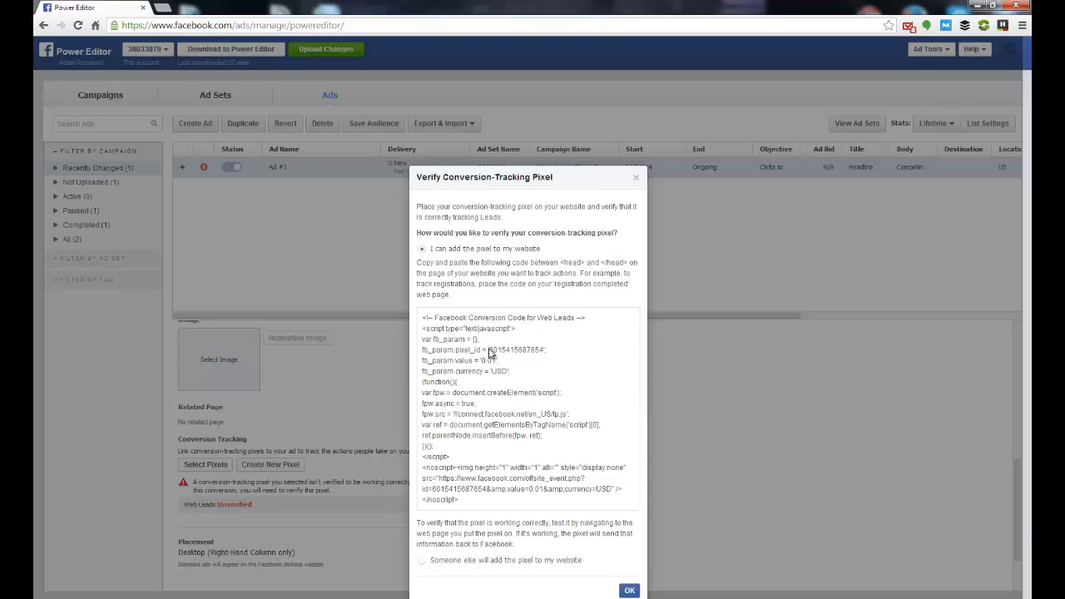
scroll(484, 462, "down", 1)
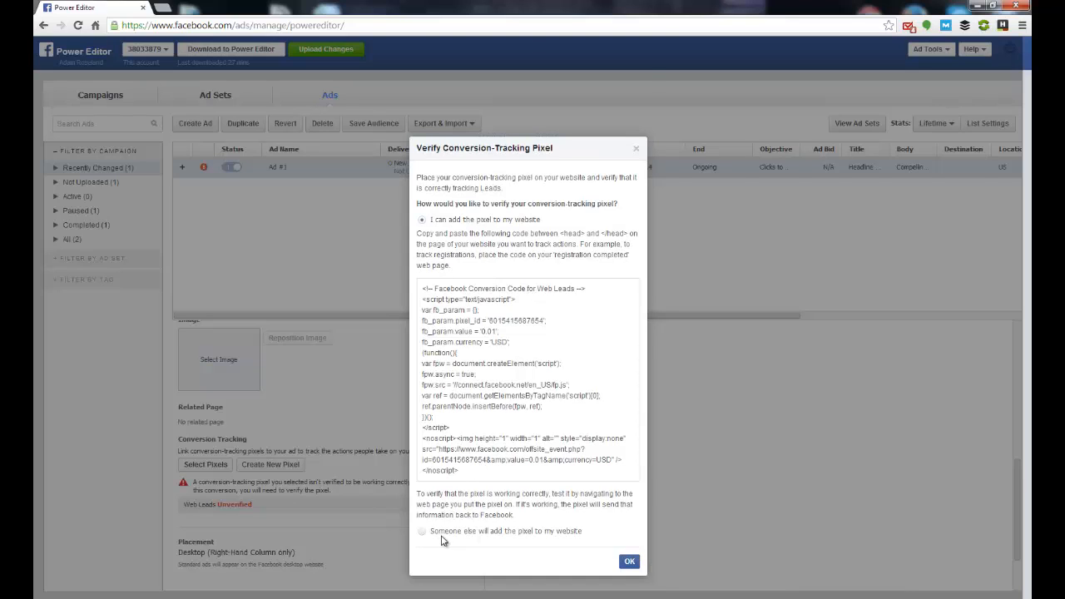
left_click(441, 532)
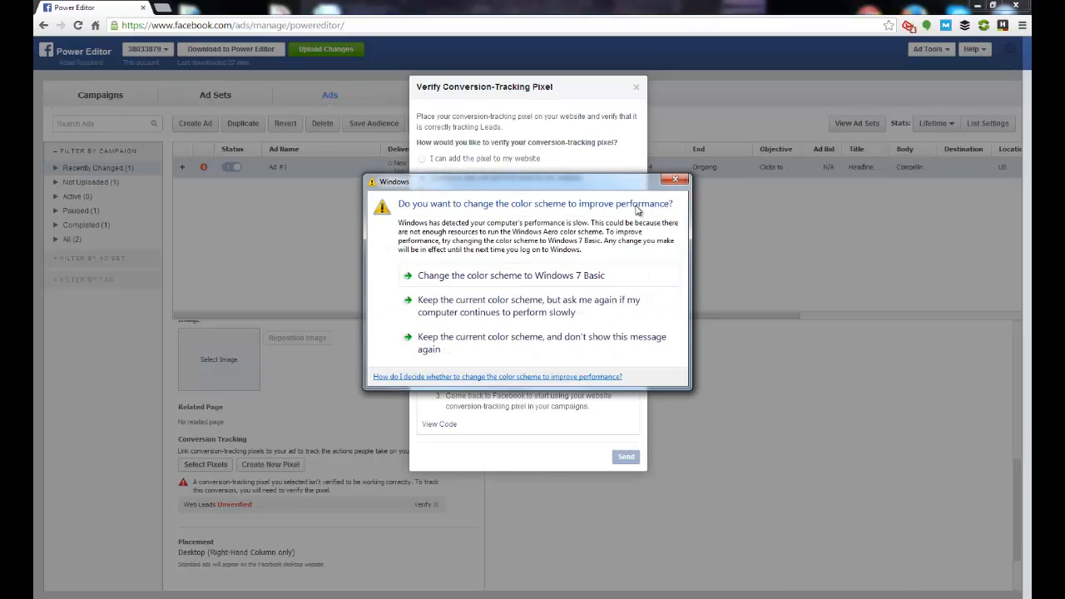
left_click(676, 178)
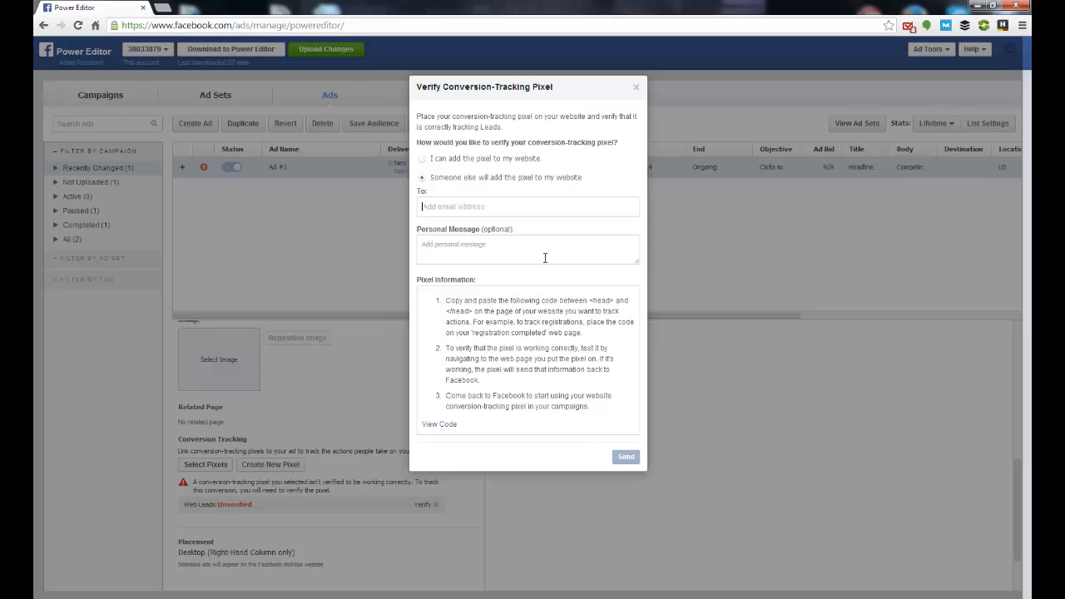
left_click(636, 87)
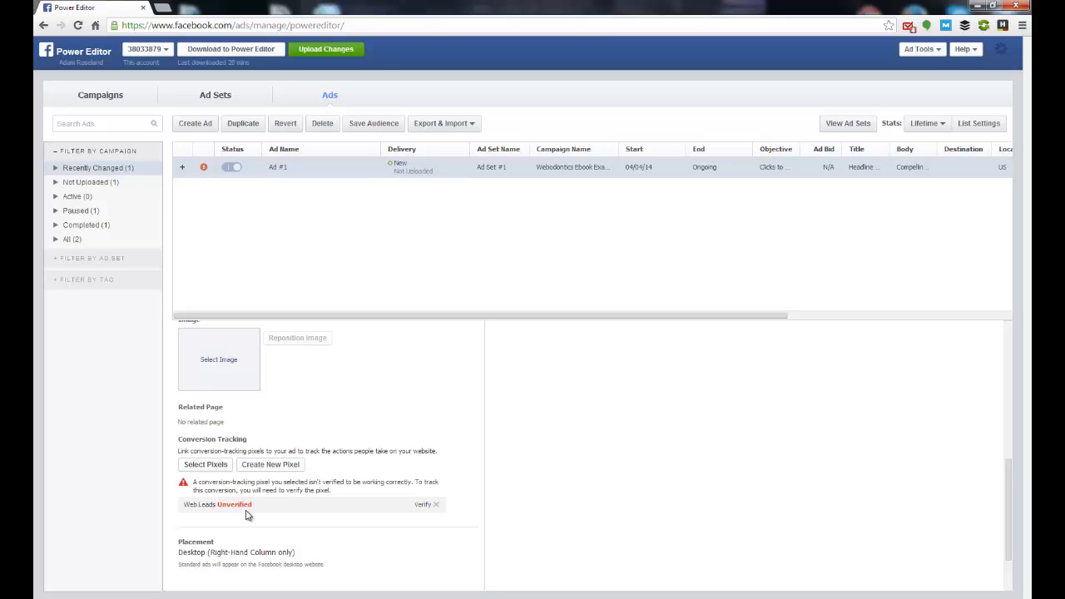
Step: Select the "Test & Keep an iPhone 5" picture from the image library as the ad's image
scroll(486, 522, "down", 1)
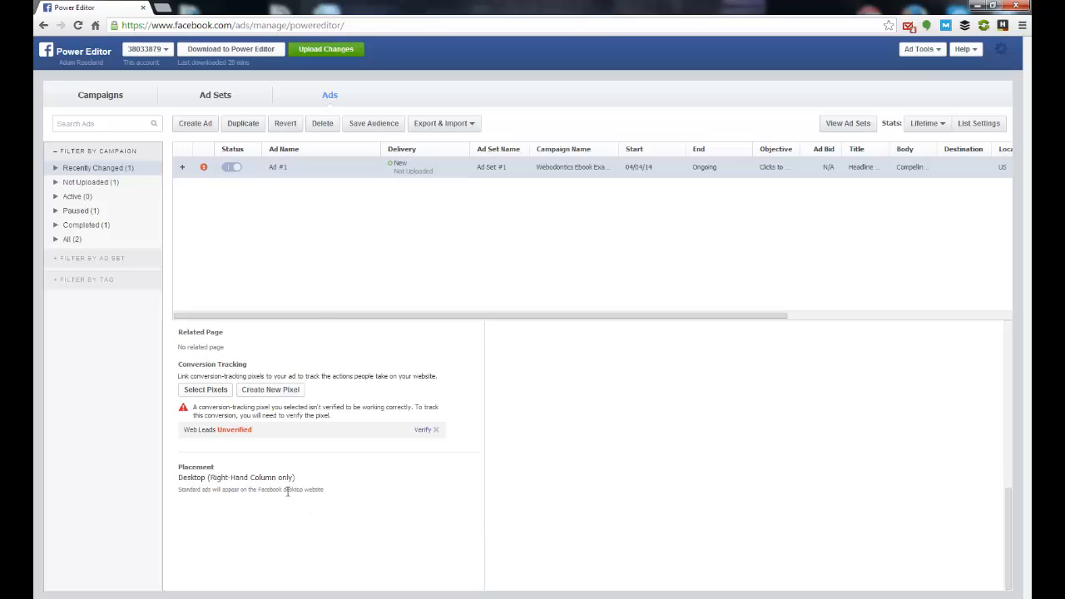
scroll(469, 518, "up", 3)
scroll(469, 518, "up", 3)
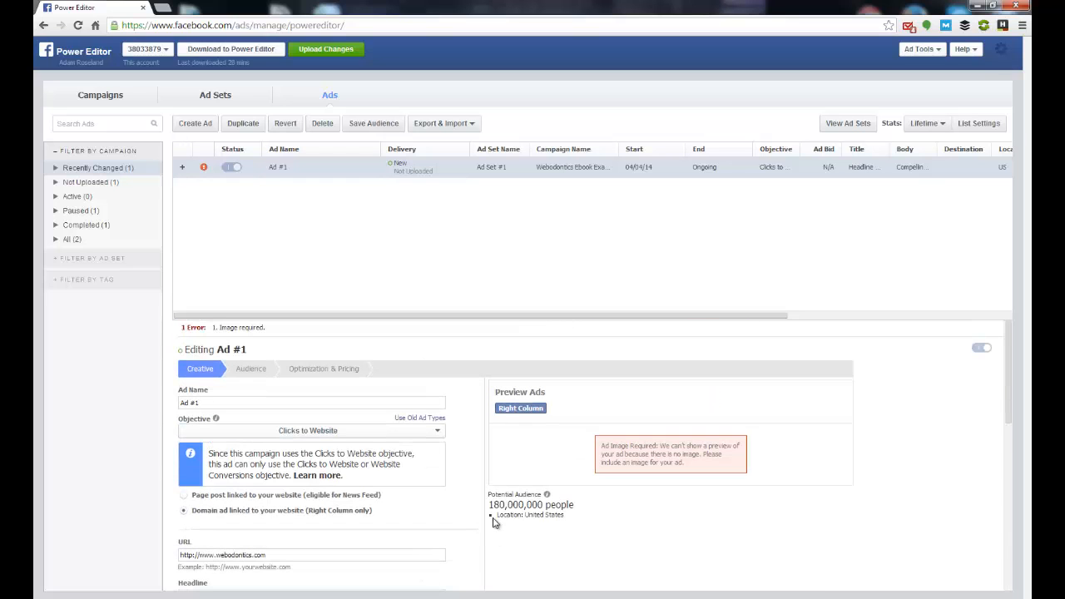
scroll(552, 504, "down", 2)
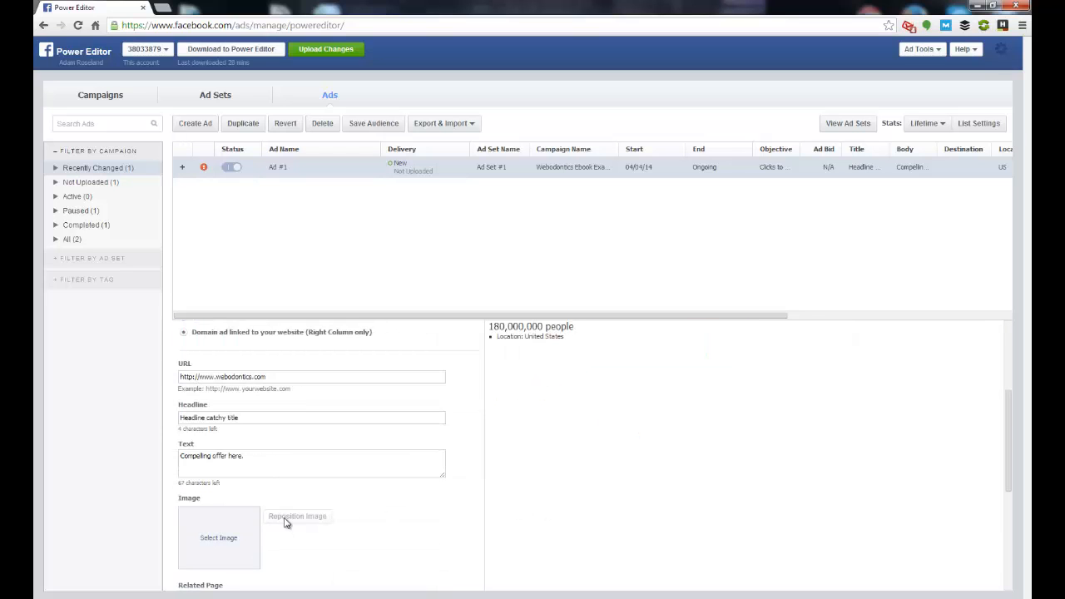
left_click(229, 539)
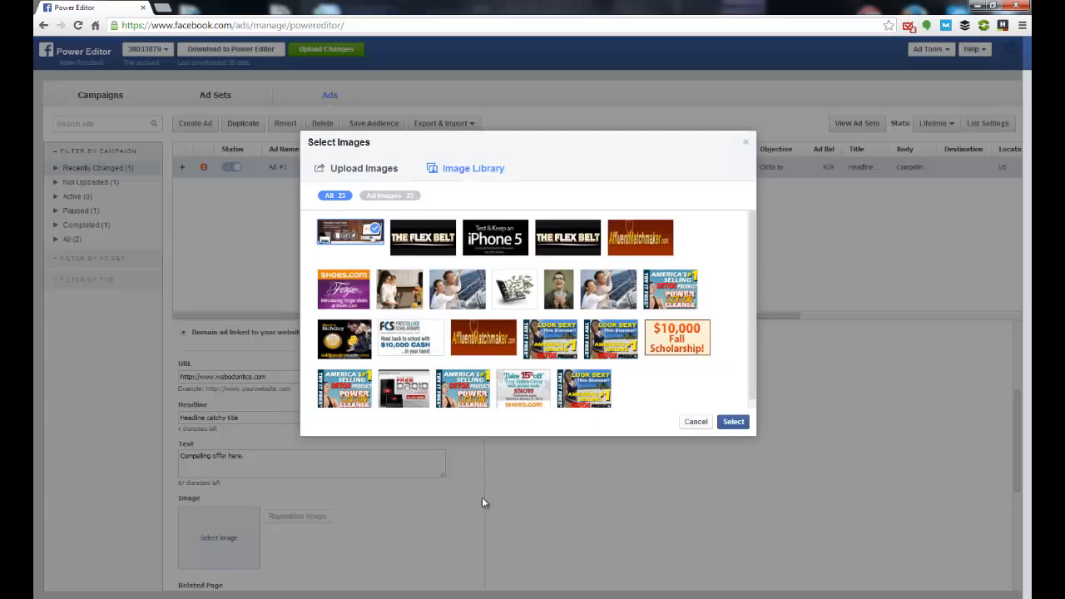
left_click(483, 243)
left_click(731, 425)
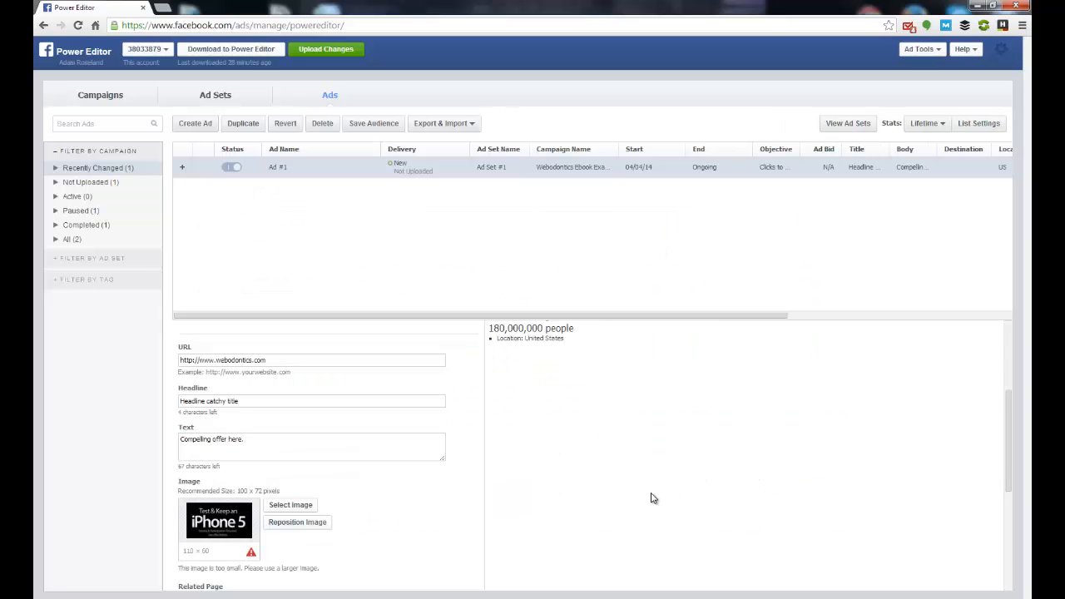
Step: Check the ad preview and target the ad's audience location to Philadelphia, Pennsylvania, United States
scroll(649, 497, "up", 2)
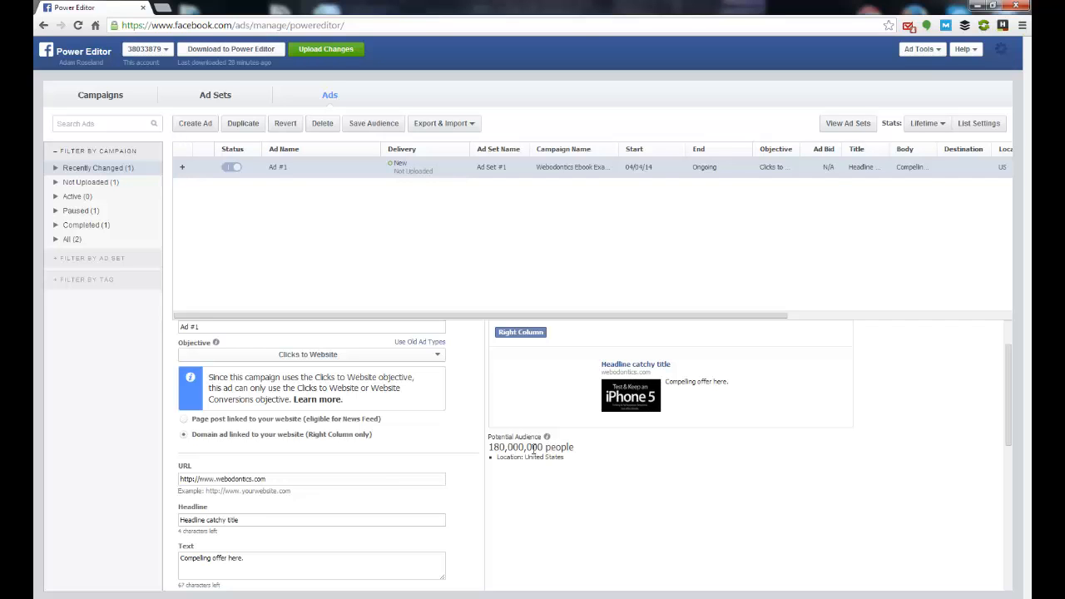
scroll(524, 454, "up", 2)
scroll(526, 471, "down", 2)
scroll(500, 441, "up", 2)
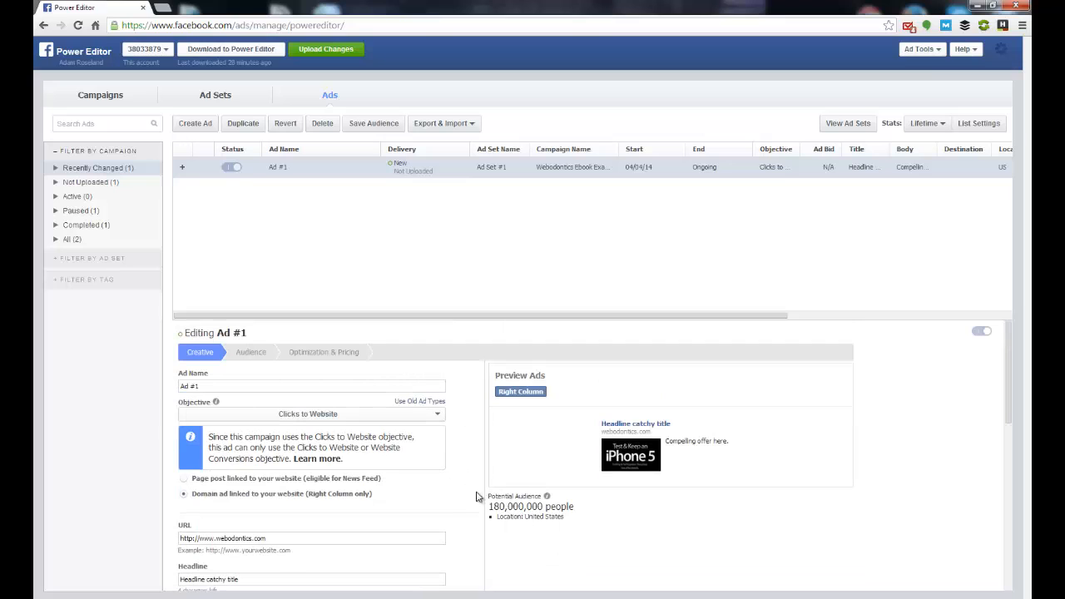
left_click(260, 354)
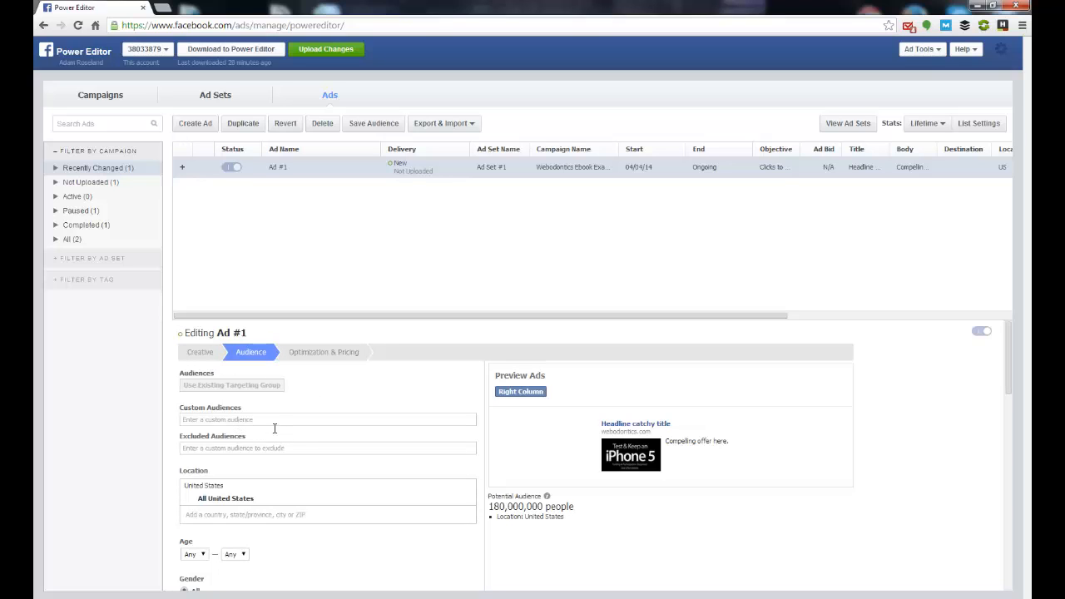
scroll(276, 420, "down", 1)
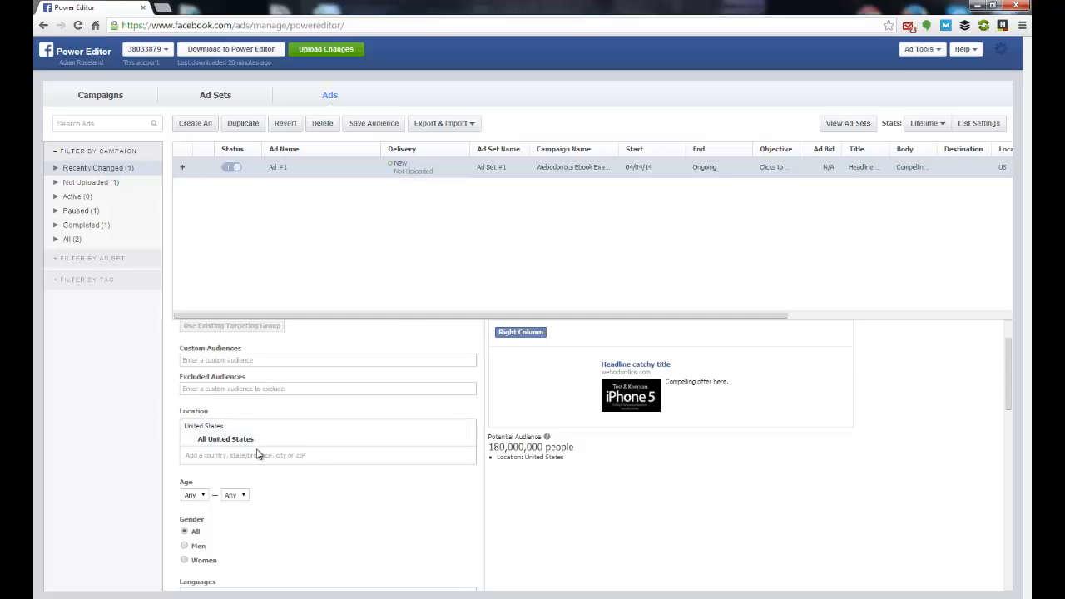
left_click(250, 455)
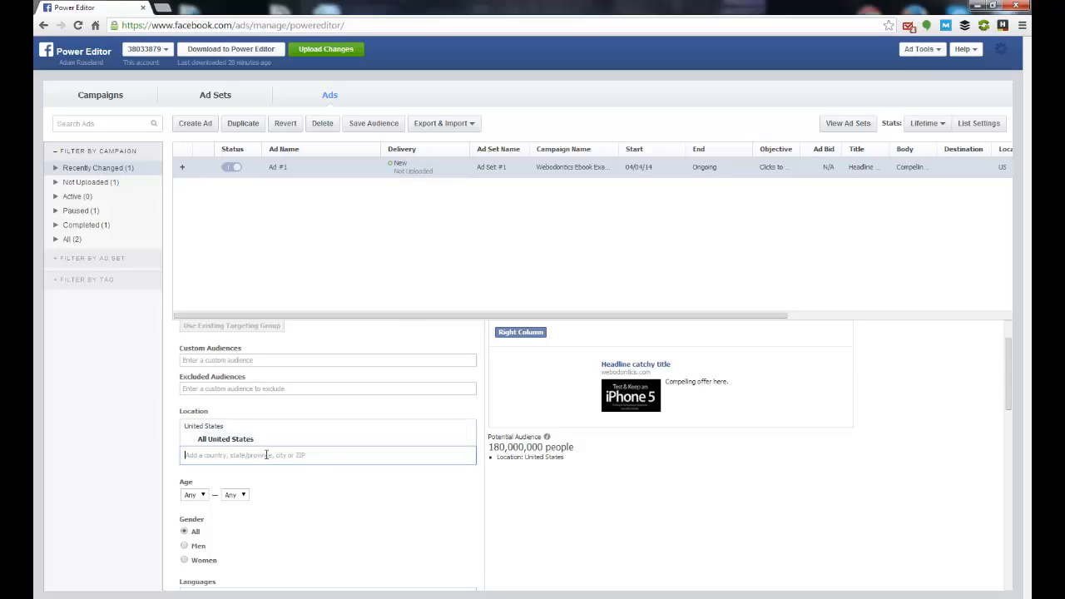
type("Philadelphi")
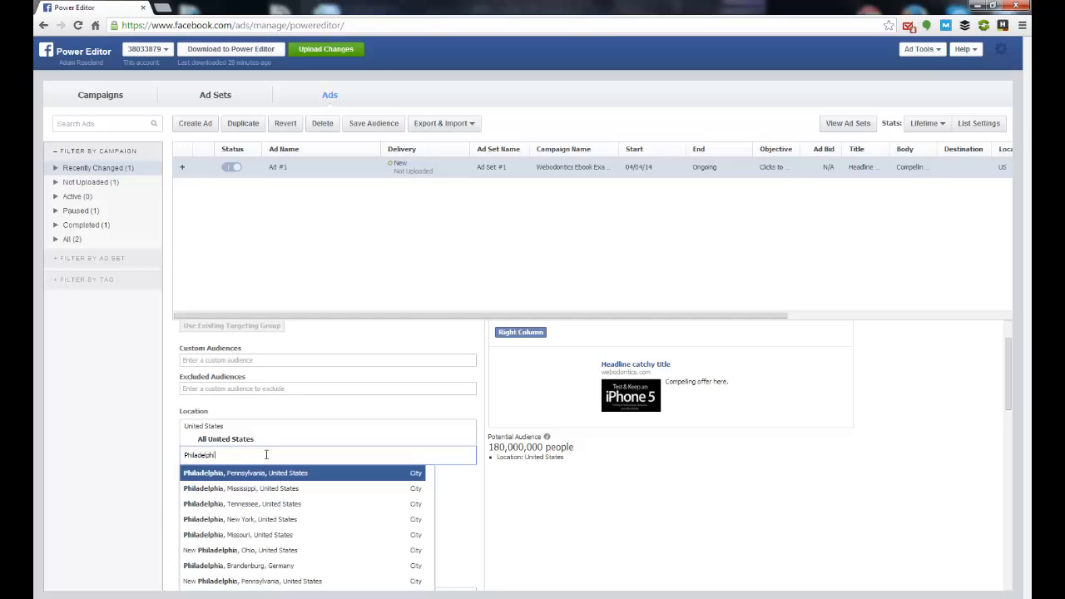
left_click(244, 473)
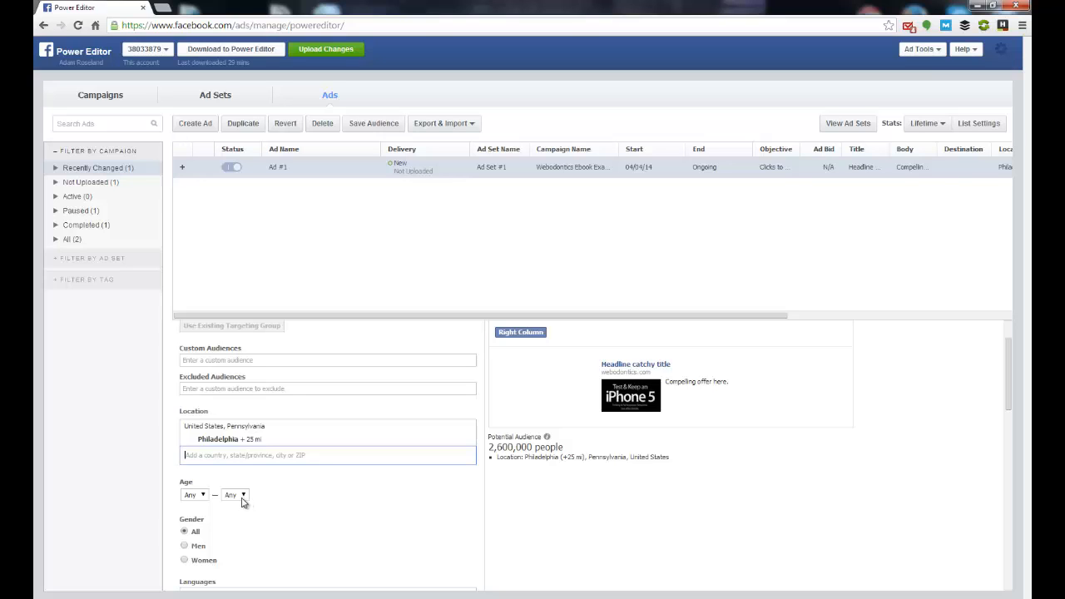
Step: Set the audience's age range to 18–64
left_click(201, 497)
left_click(201, 496)
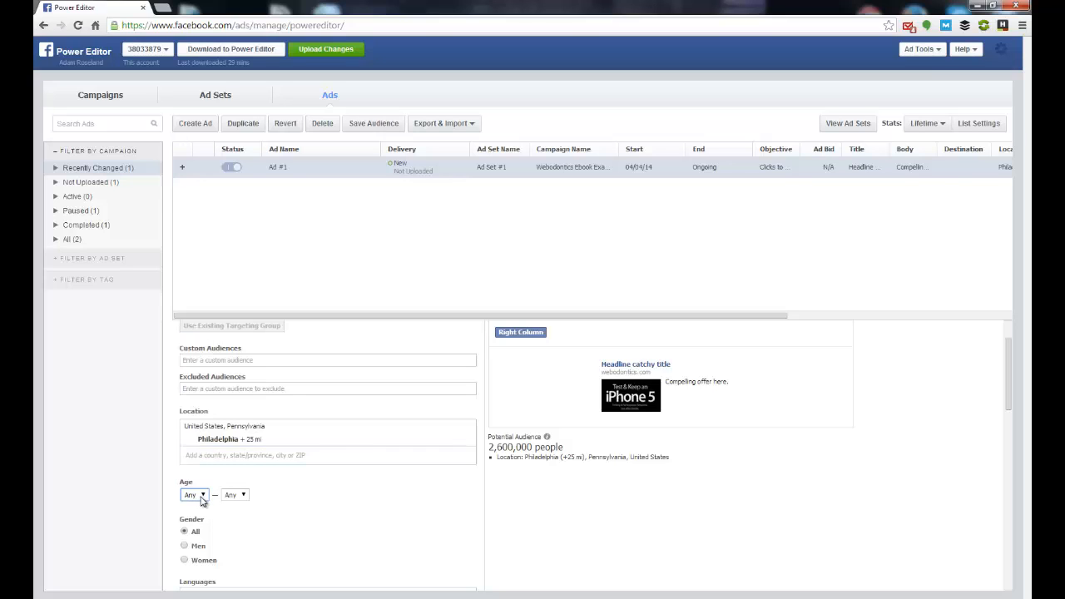
scroll(281, 496, "down", 1)
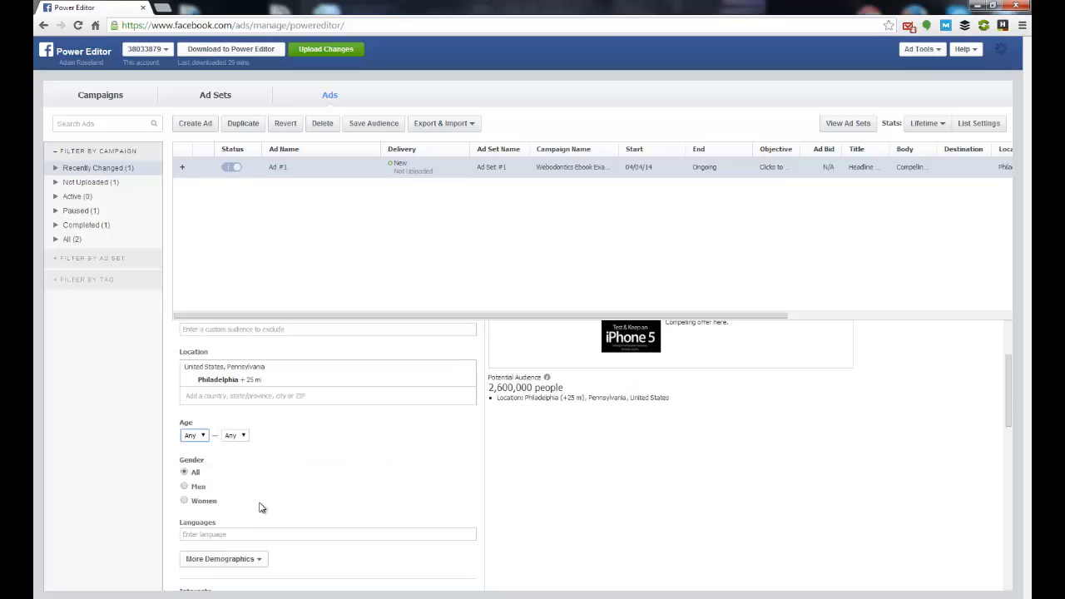
left_click(203, 436)
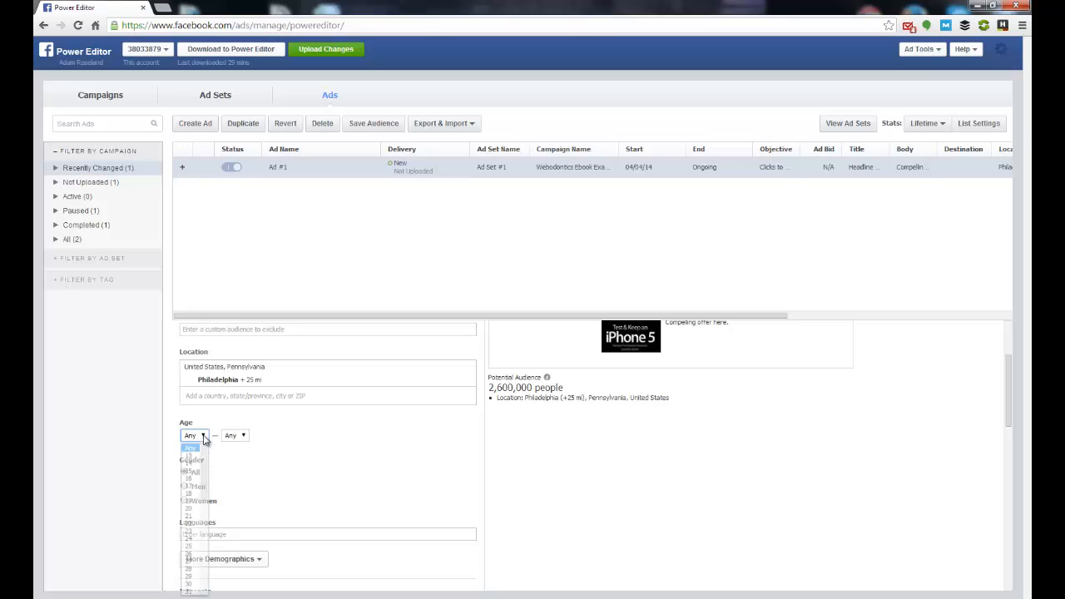
left_click(191, 492)
left_click(234, 437)
scroll(237, 557, "down", 5)
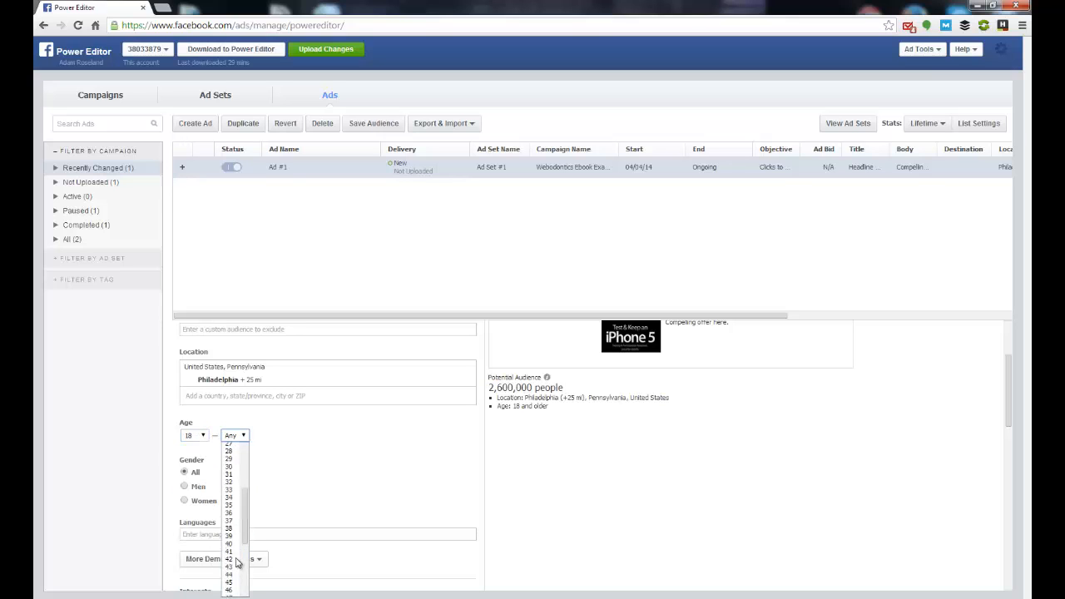
scroll(237, 565, "down", 1)
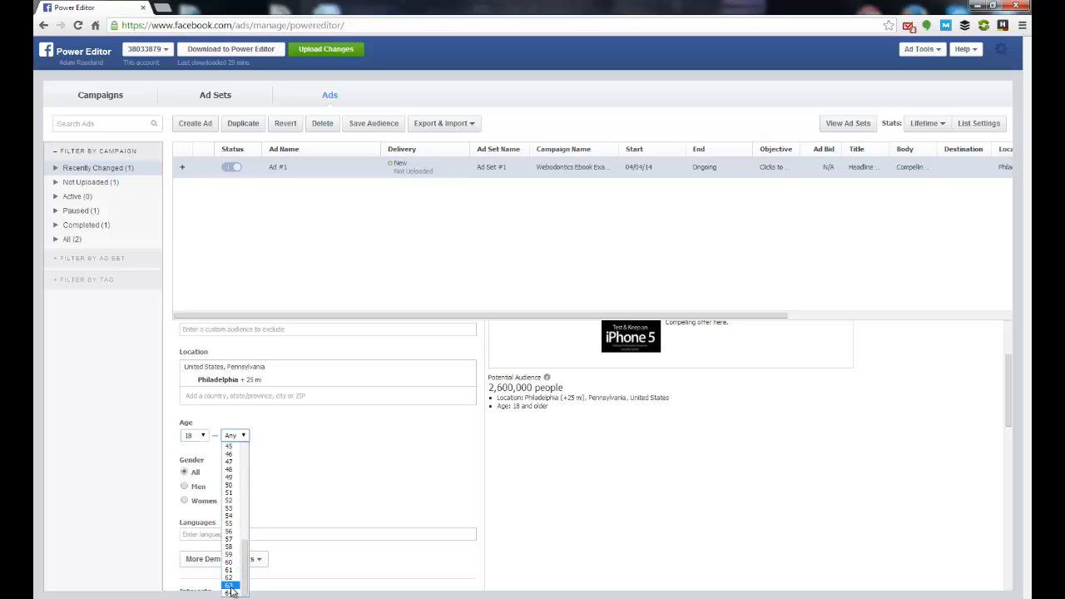
left_click(230, 593)
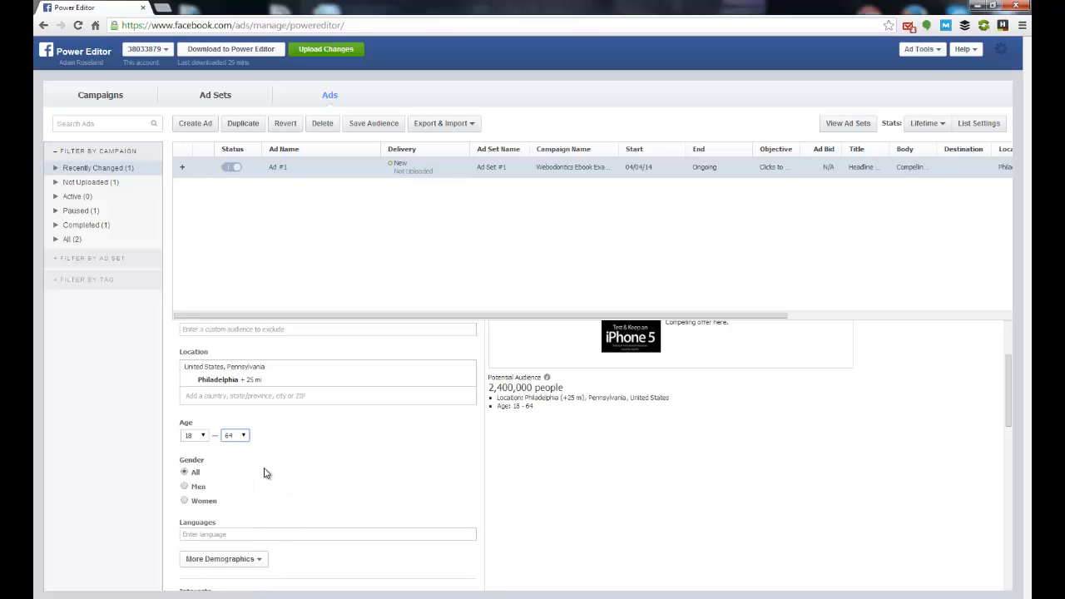
Step: Set the audience's minimum age to 21 and maximum age to 55
left_click(195, 436)
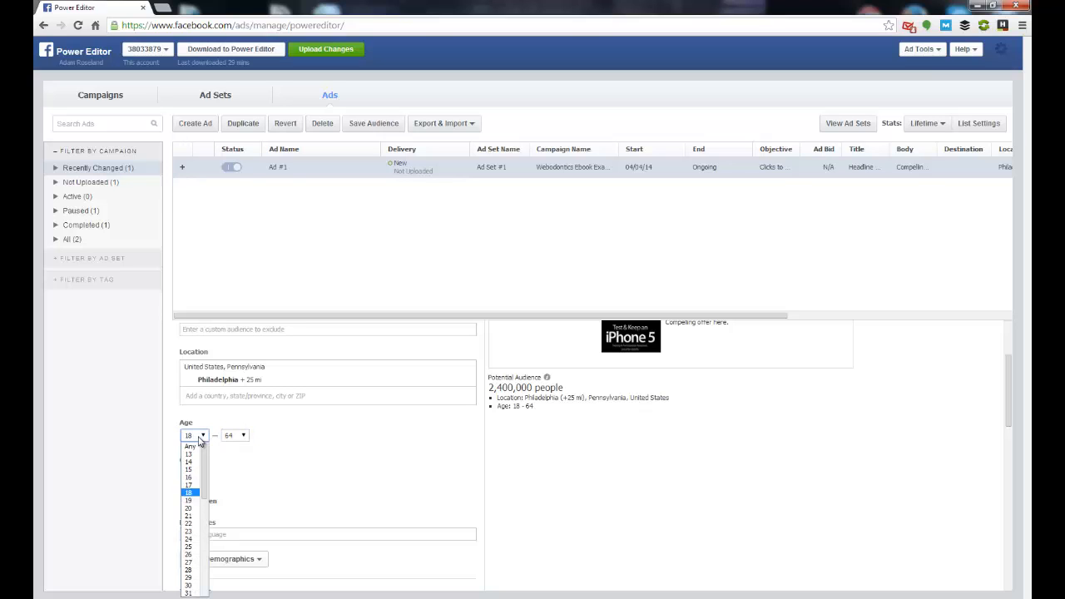
left_click(189, 516)
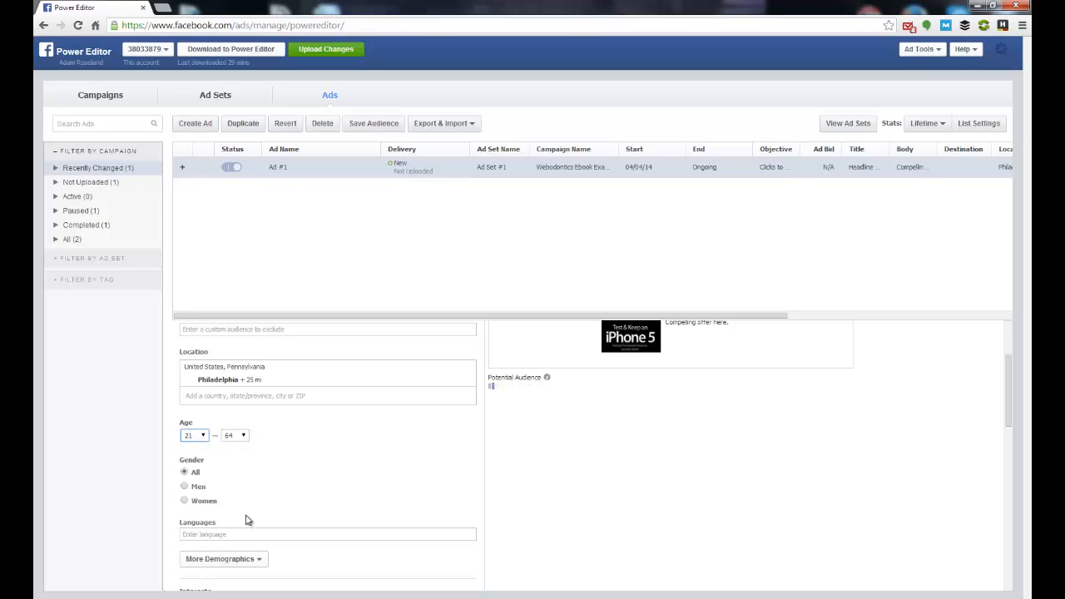
left_click(236, 435)
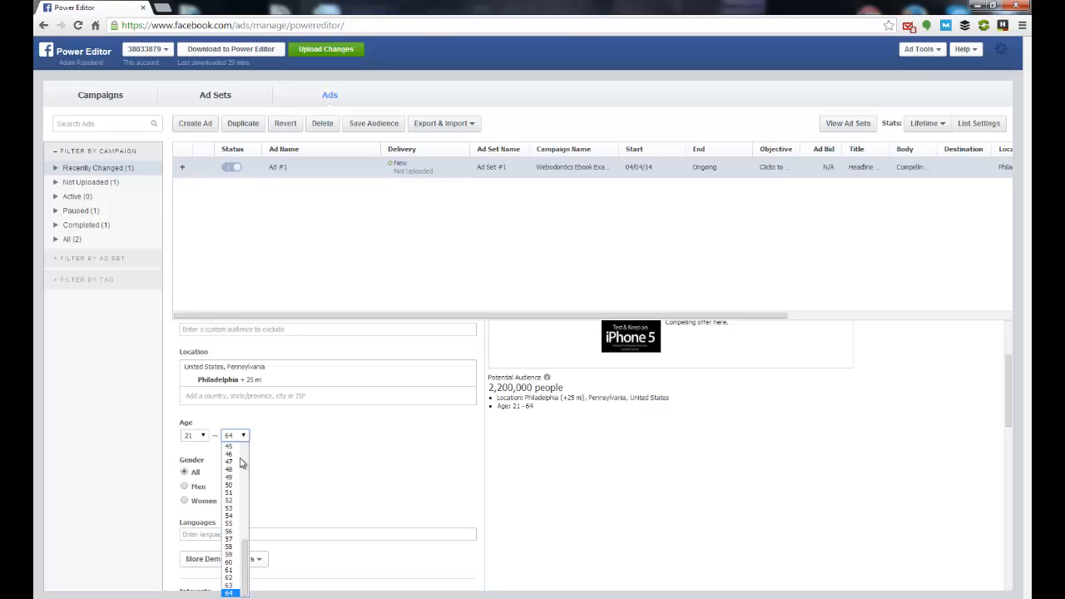
left_click(238, 523)
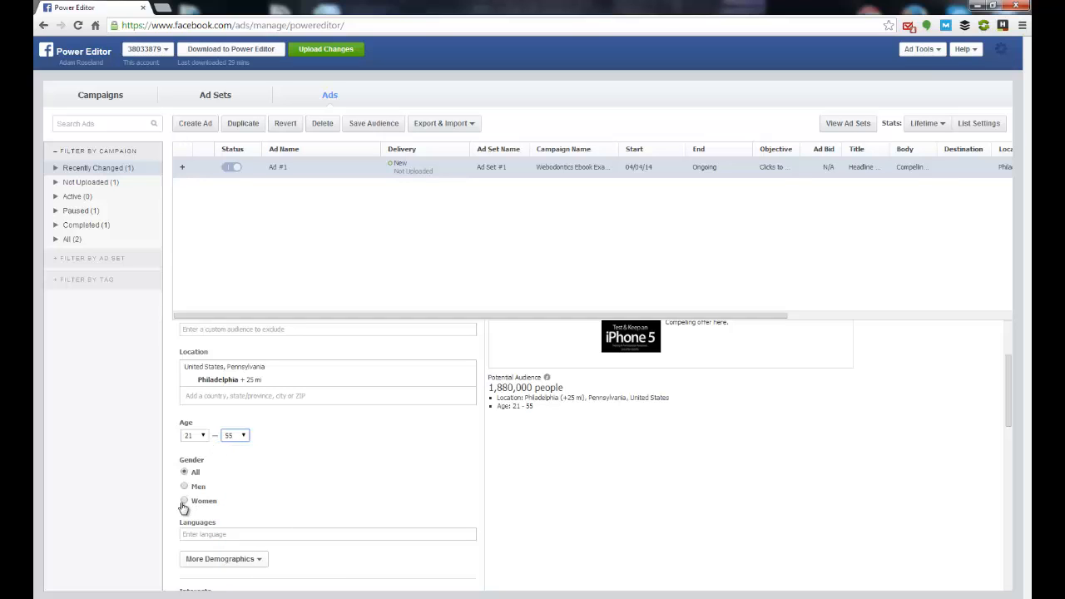
Step: Restrict the audience's gender to Women and add English (US) as its language
left_click(277, 504)
scroll(308, 505, "down", 2)
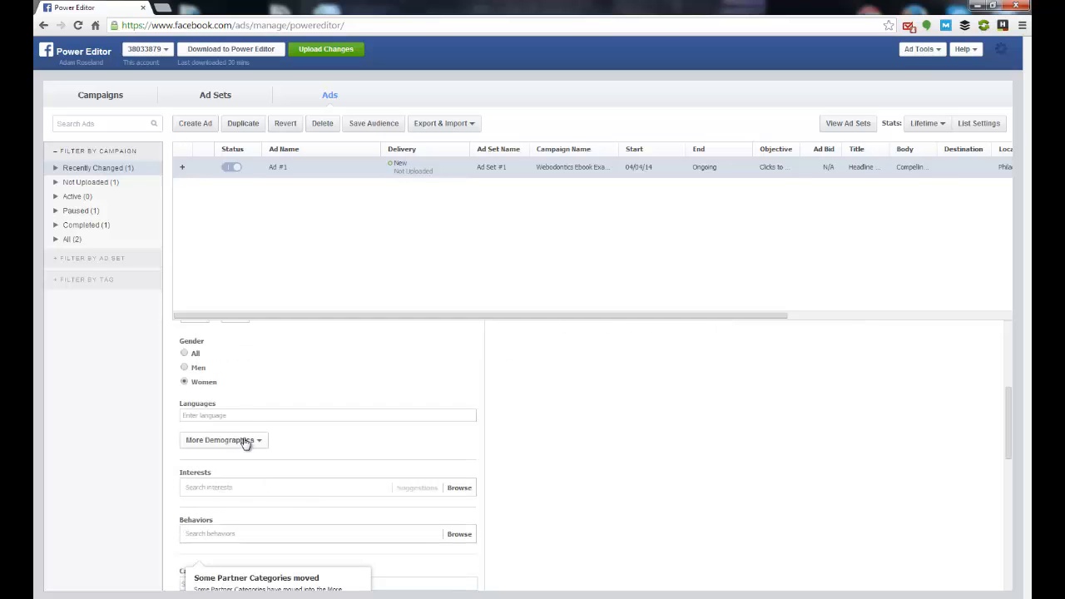
left_click(250, 415)
type("E")
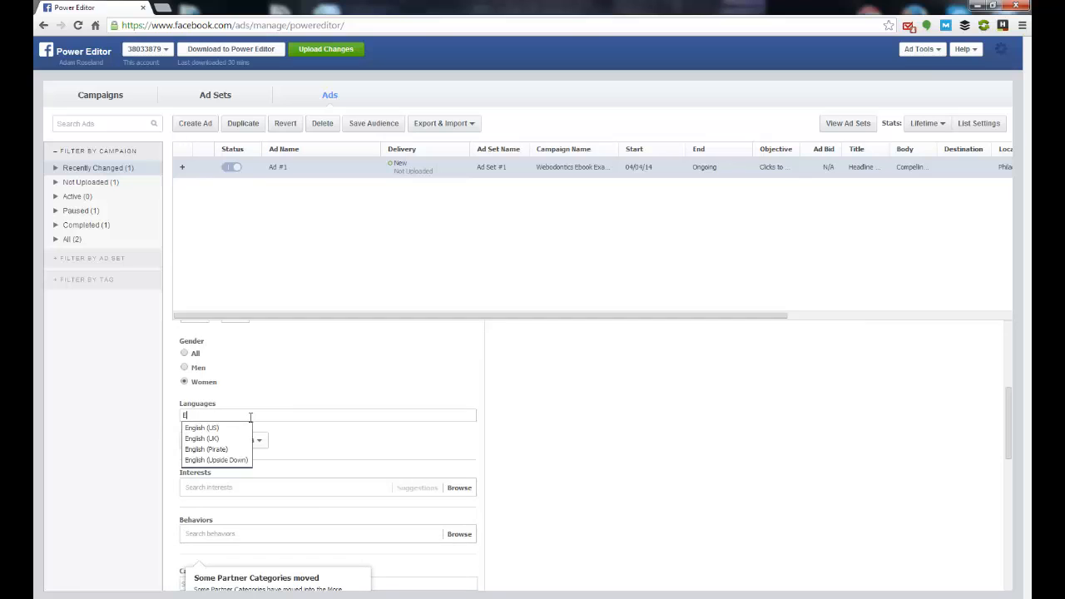
type("ngl")
left_click(212, 428)
Step: Examine the additional demographic categories available for targeting and dismiss the notice about moved partner categories
left_click(254, 449)
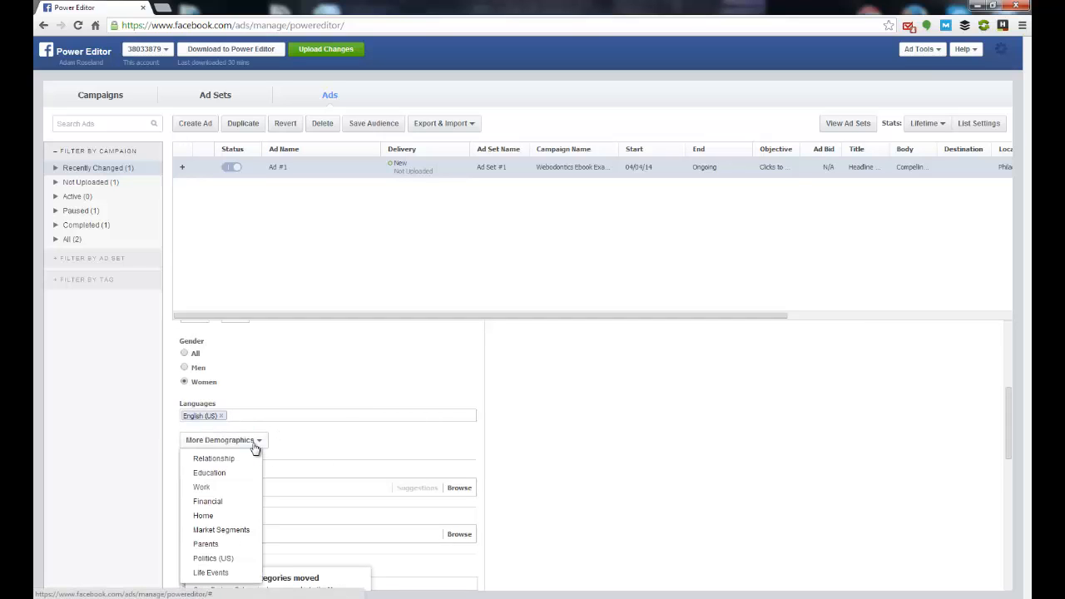
left_click(254, 453)
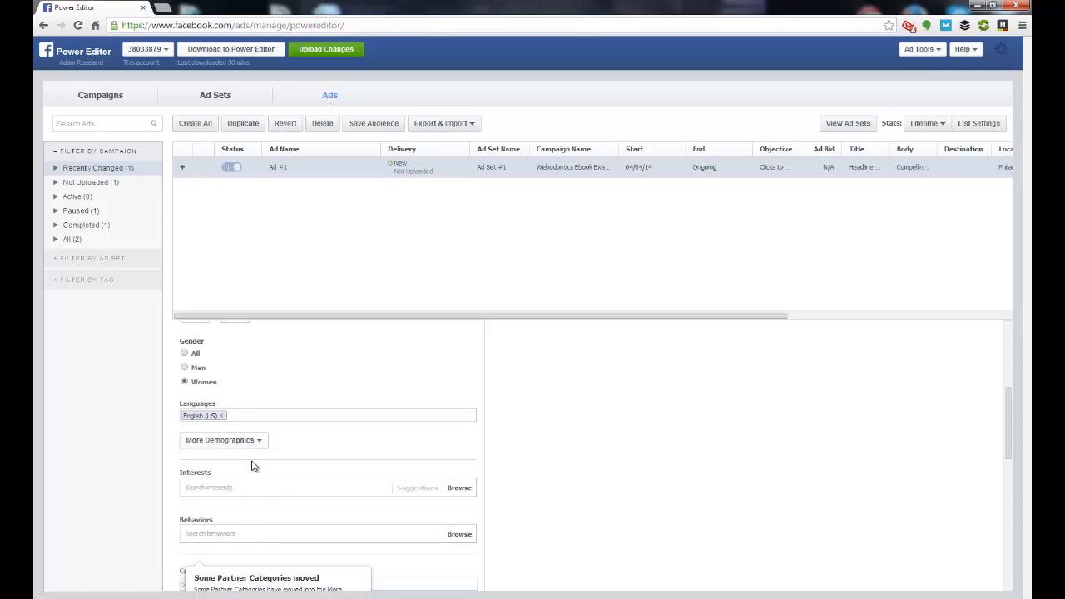
left_click(257, 447)
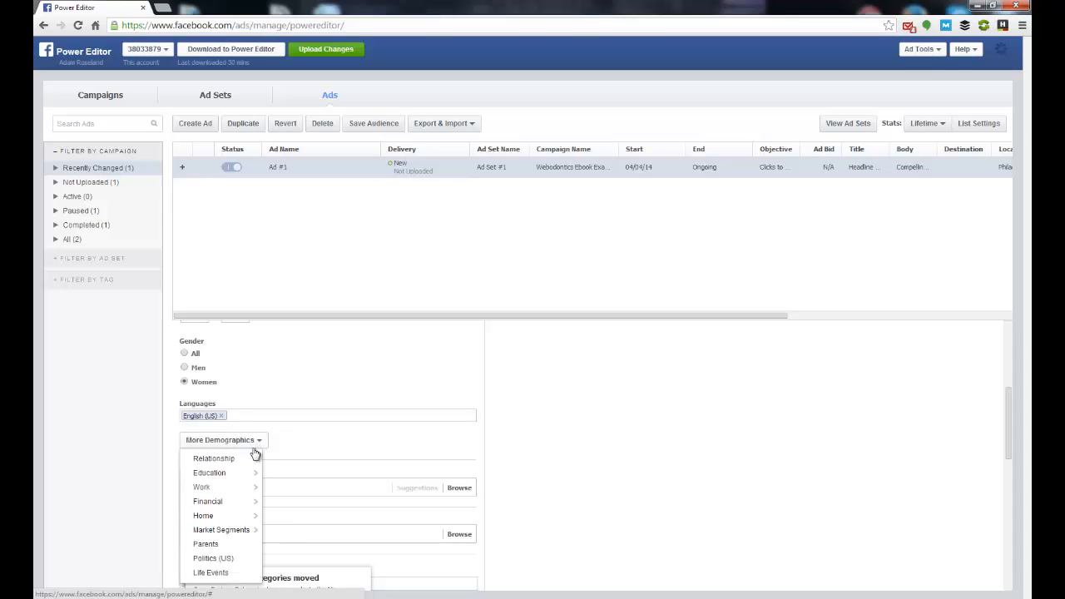
left_click(255, 450)
left_click(243, 442)
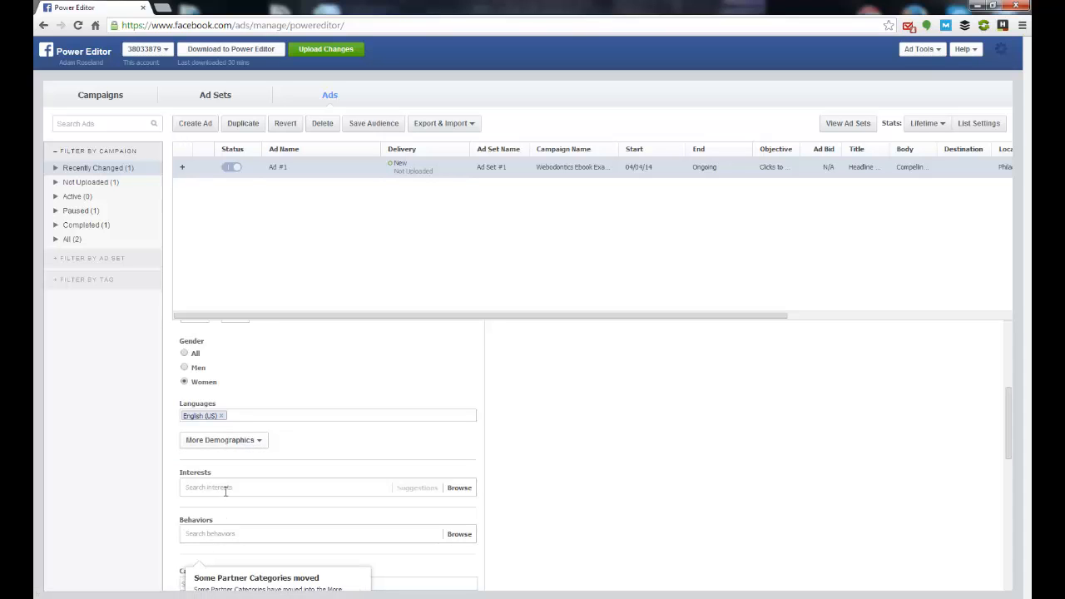
left_click(248, 444)
left_click(252, 441)
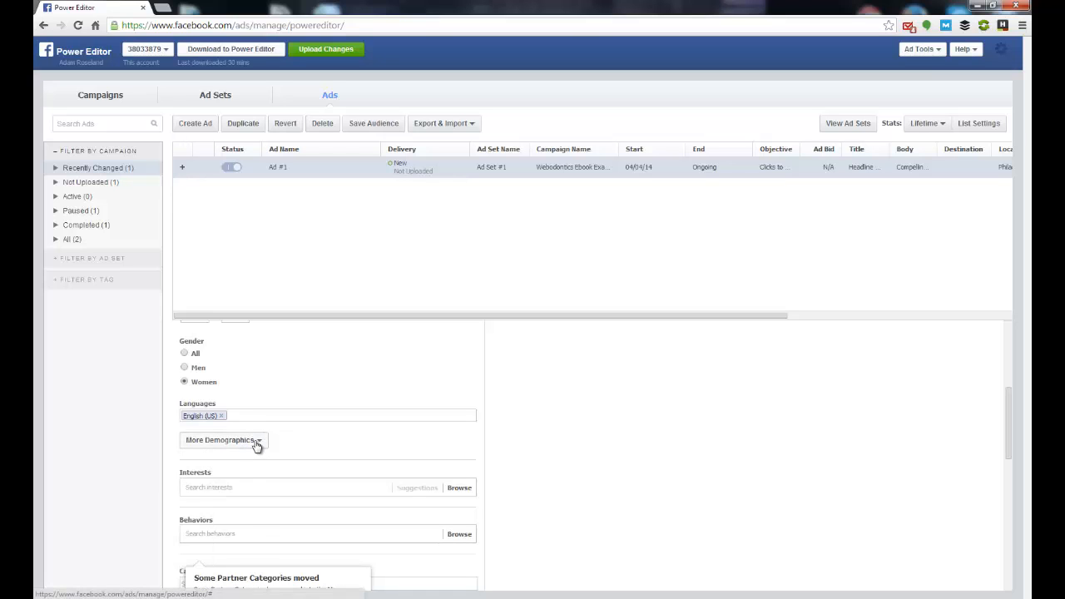
scroll(284, 450, "down", 3)
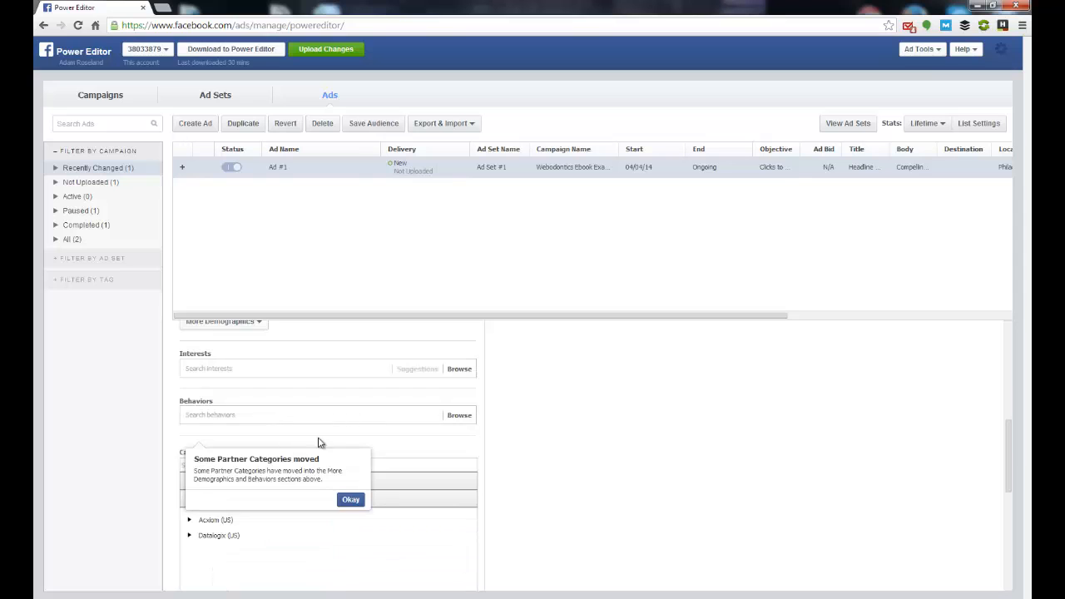
left_click(350, 502)
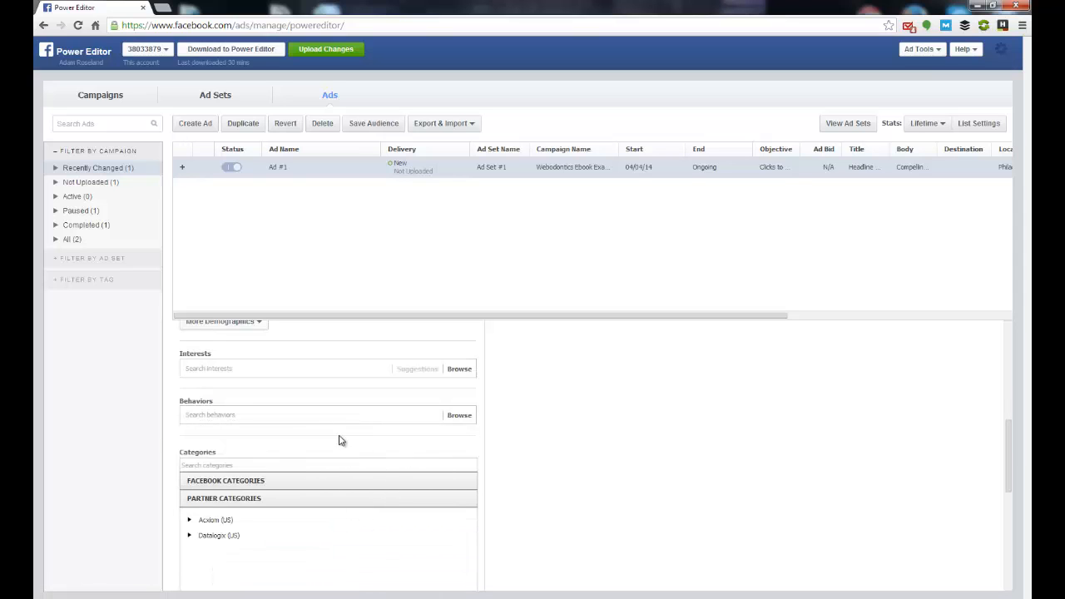
scroll(323, 436, "up", 2)
left_click(260, 445)
left_click(228, 544)
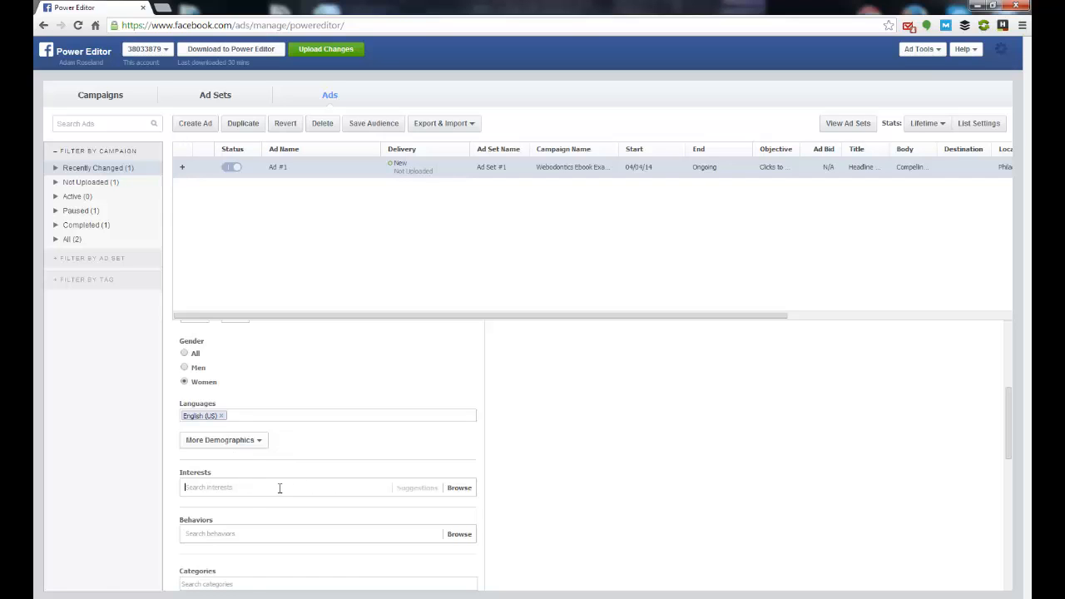
Step: Search the interests for "Parenting" and add Parenting to the audience's targeting
left_click(279, 488)
type("Par")
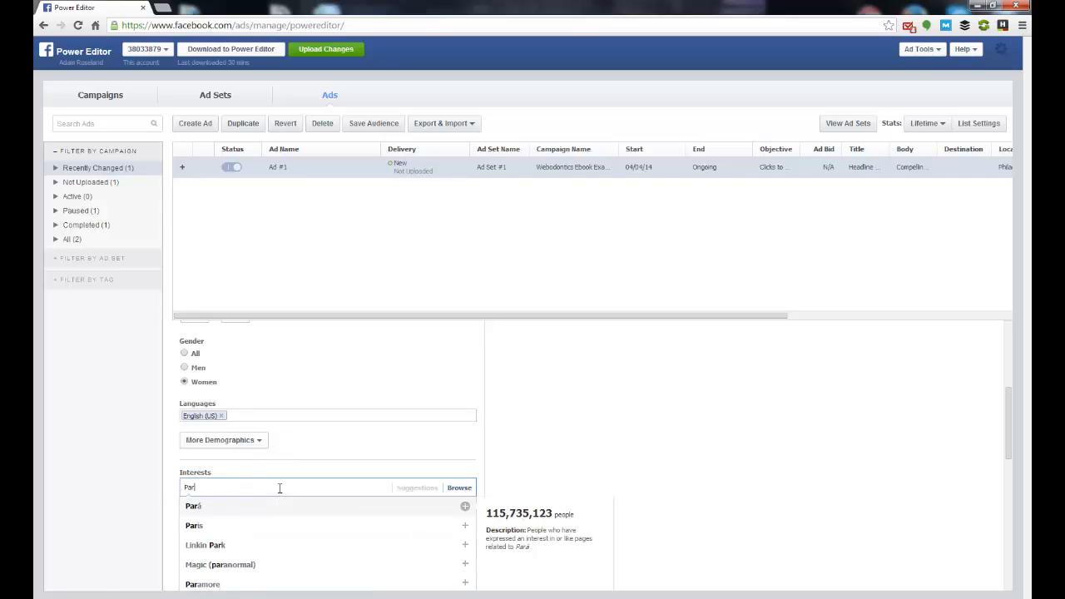
type("enting")
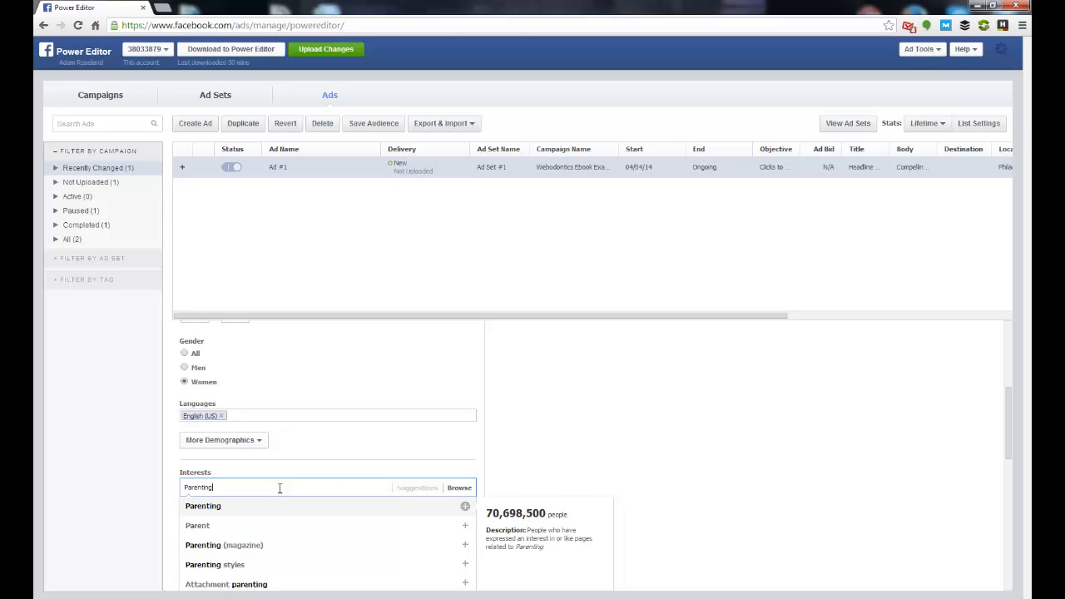
left_click(280, 499)
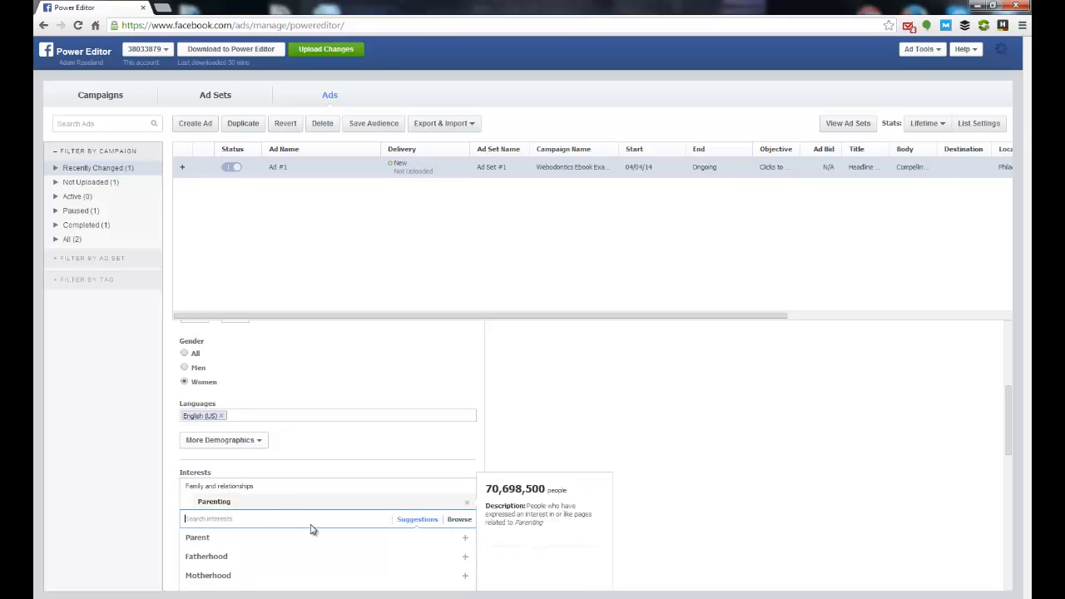
Step: Search the interests for "Braces", examine the suggested interests and close the list without adding any
type("Braces")
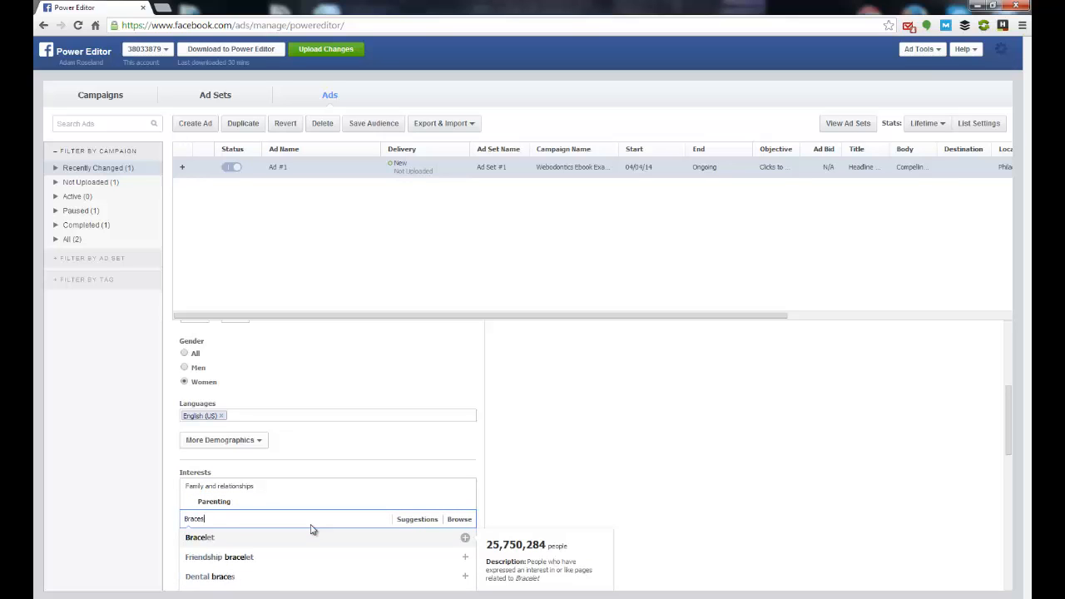
key("Down")
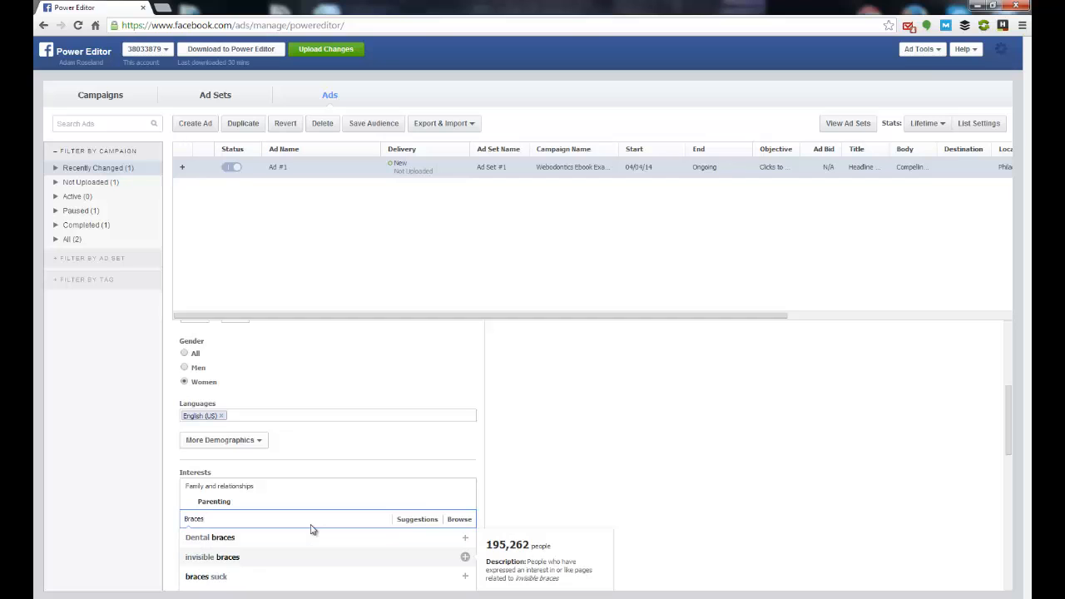
key("Down")
key("Down")
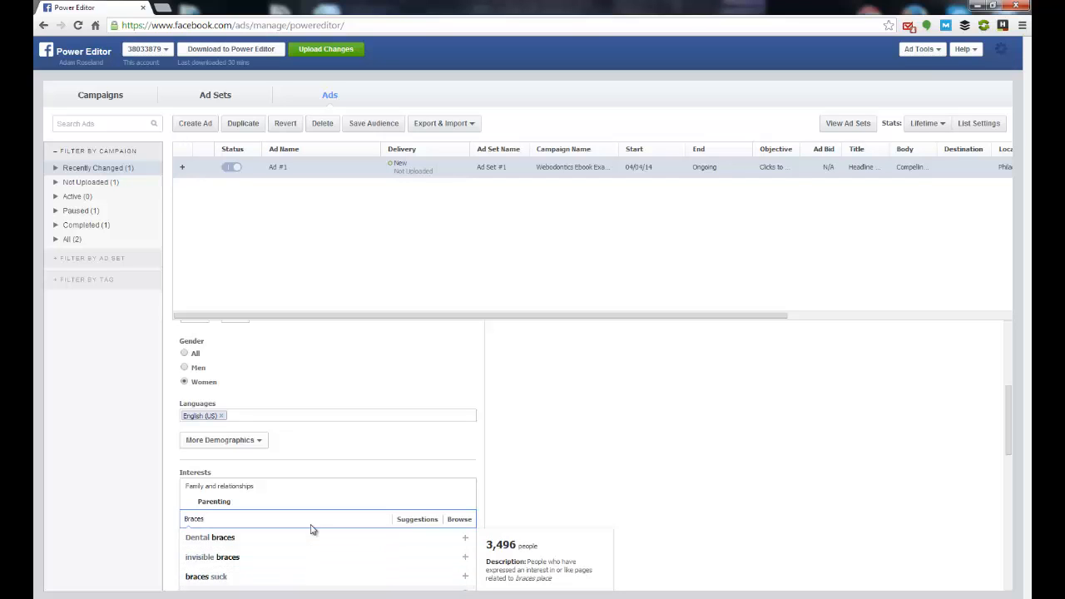
scroll(344, 542, "down", 1)
scroll(264, 565, "up", 2)
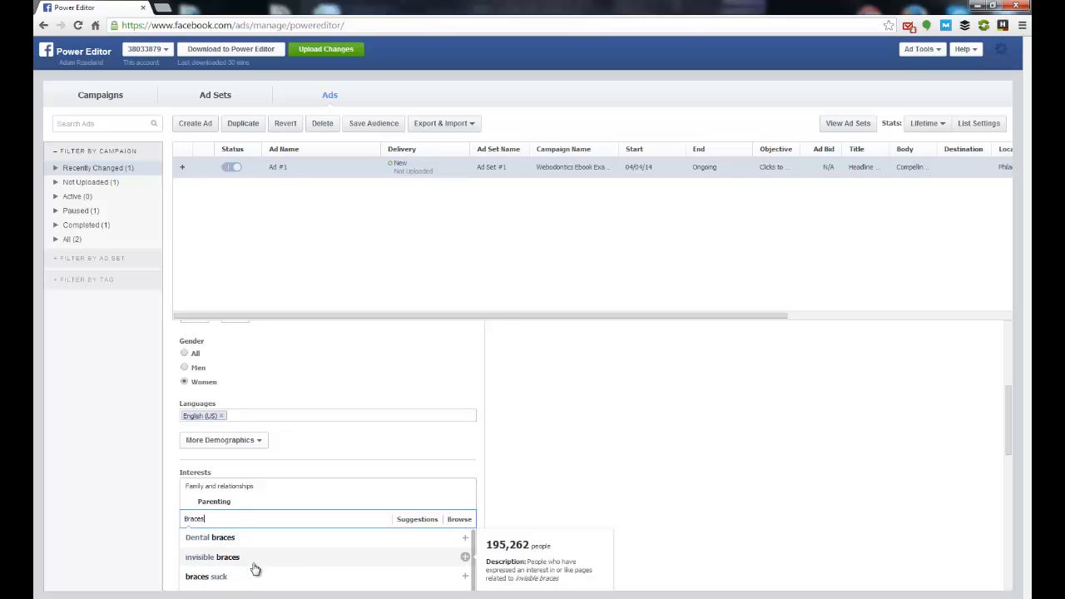
scroll(256, 568, "down", 1)
scroll(255, 568, "up", 1)
mouse_move(230, 577)
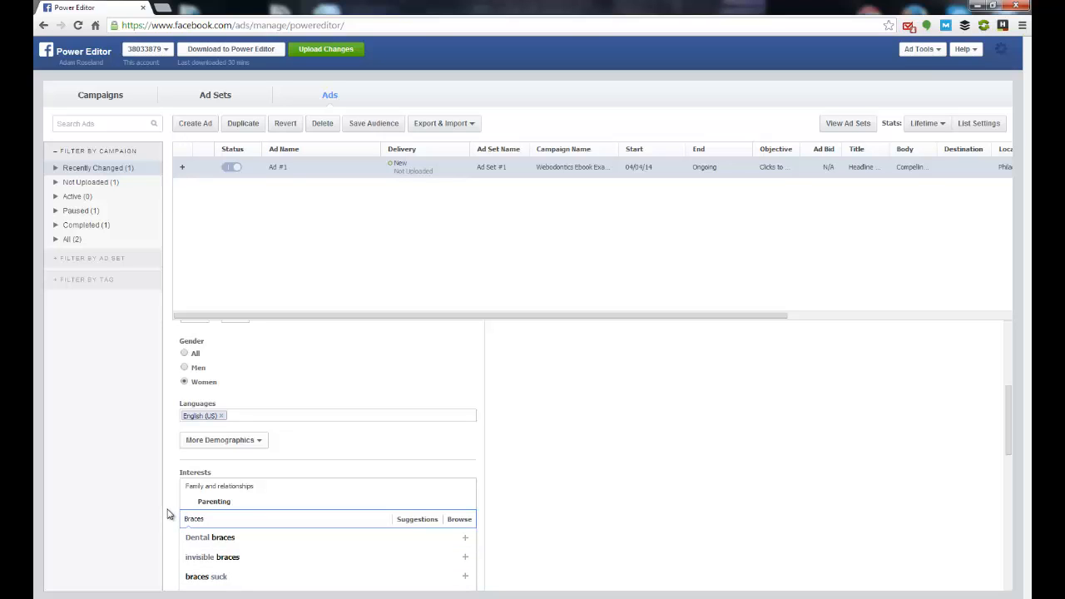
left_click(135, 510)
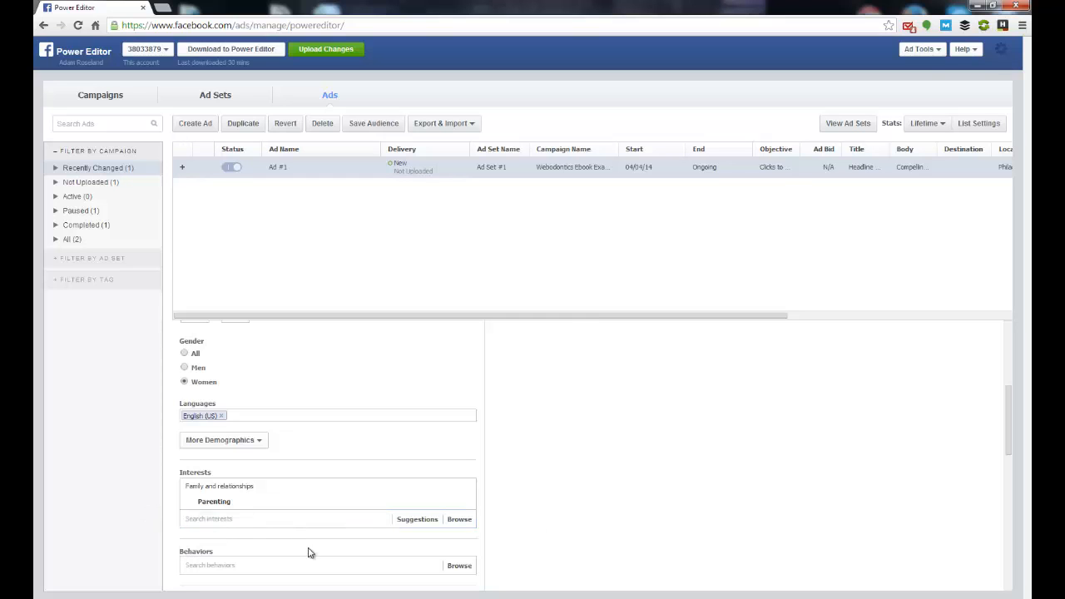
Step: Examine the audience's remaining targeting options for behaviors, Facebook and partner categories, and connections
scroll(286, 554, "down", 2)
scroll(424, 539, "down", 1)
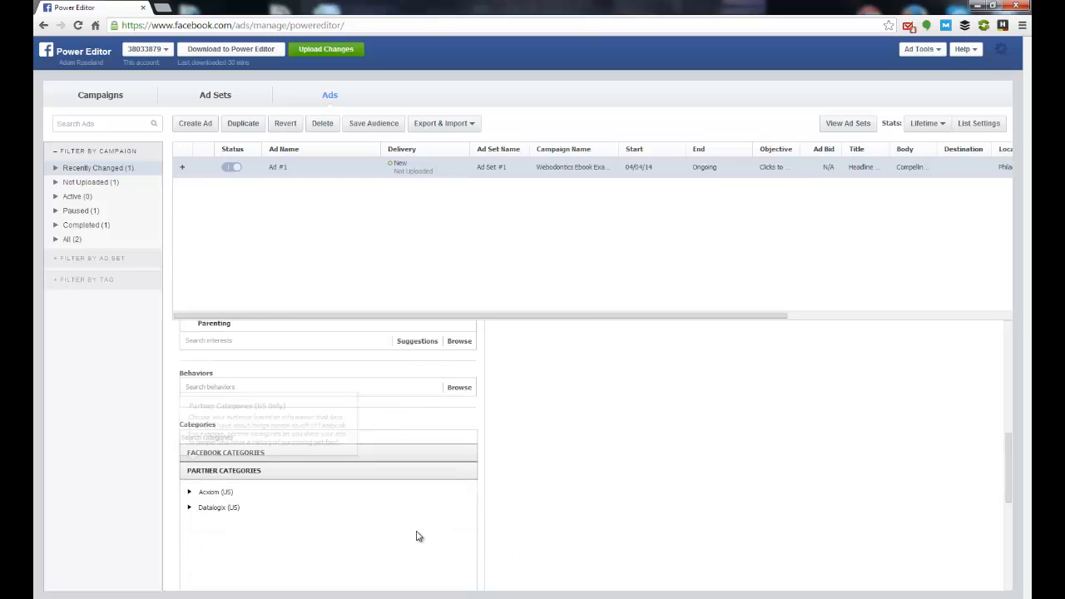
left_click(269, 461)
scroll(254, 507, "down", 3)
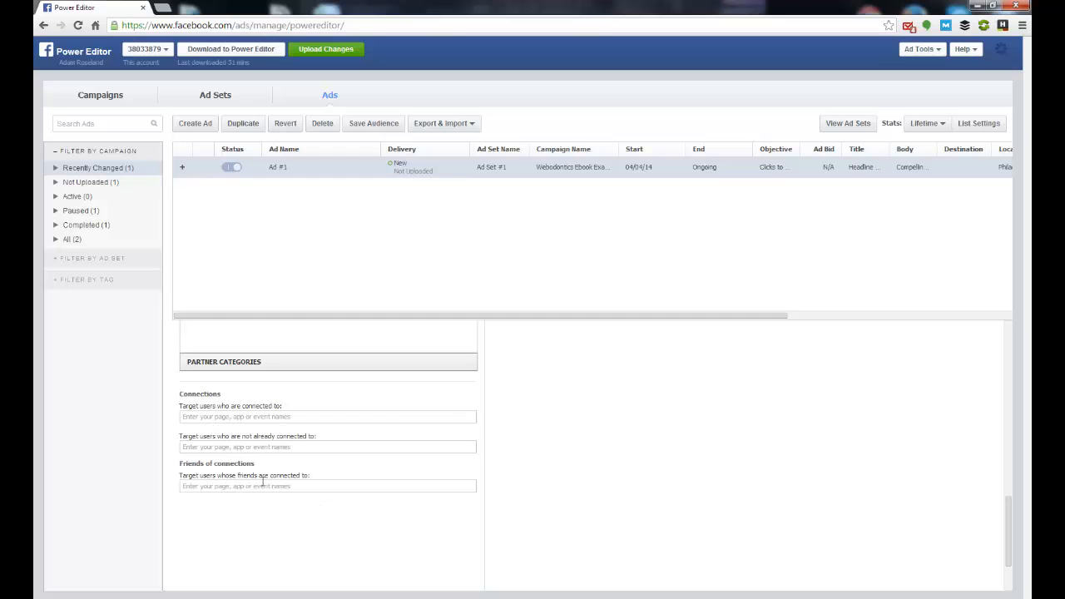
scroll(306, 509, "down", 1)
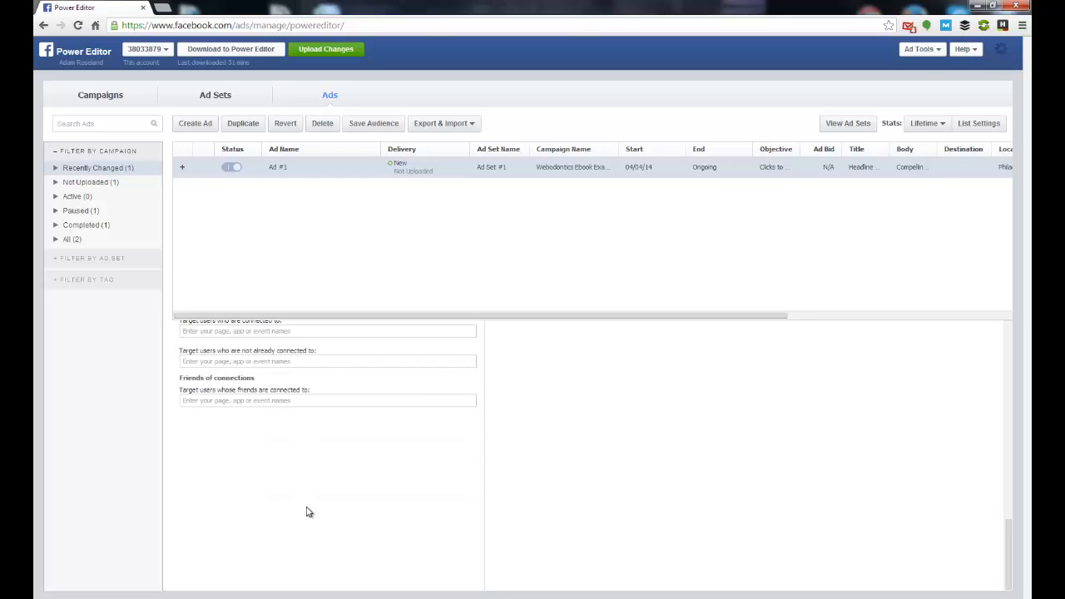
scroll(306, 512, "up", 10)
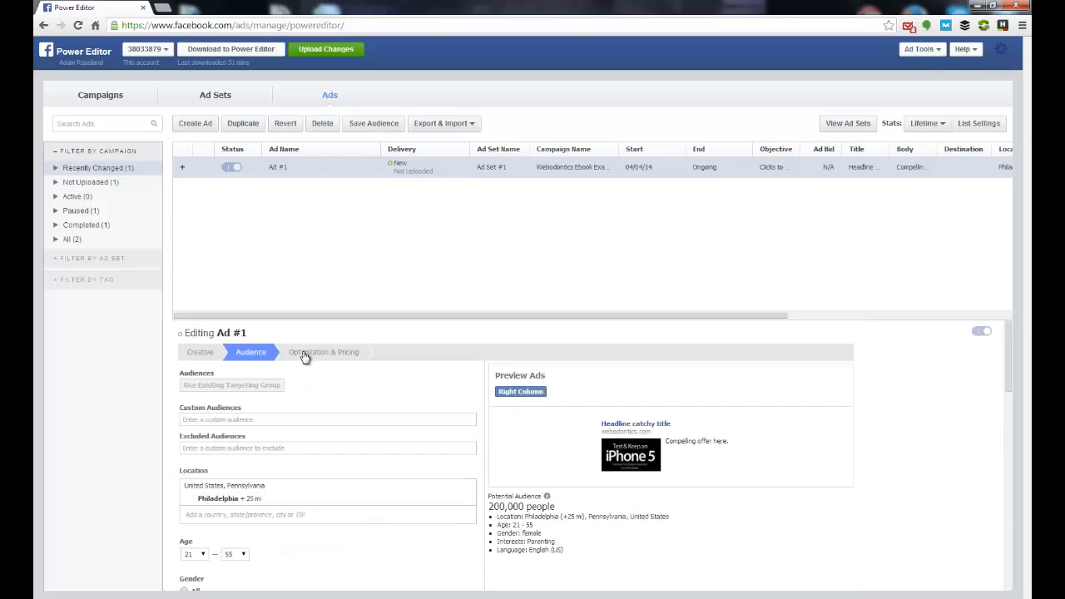
Step: Set the ad's pricing to CPC with a maximum bid of 0.20 USD per click, dismissing the Windows color scheme prompt
left_click(305, 354)
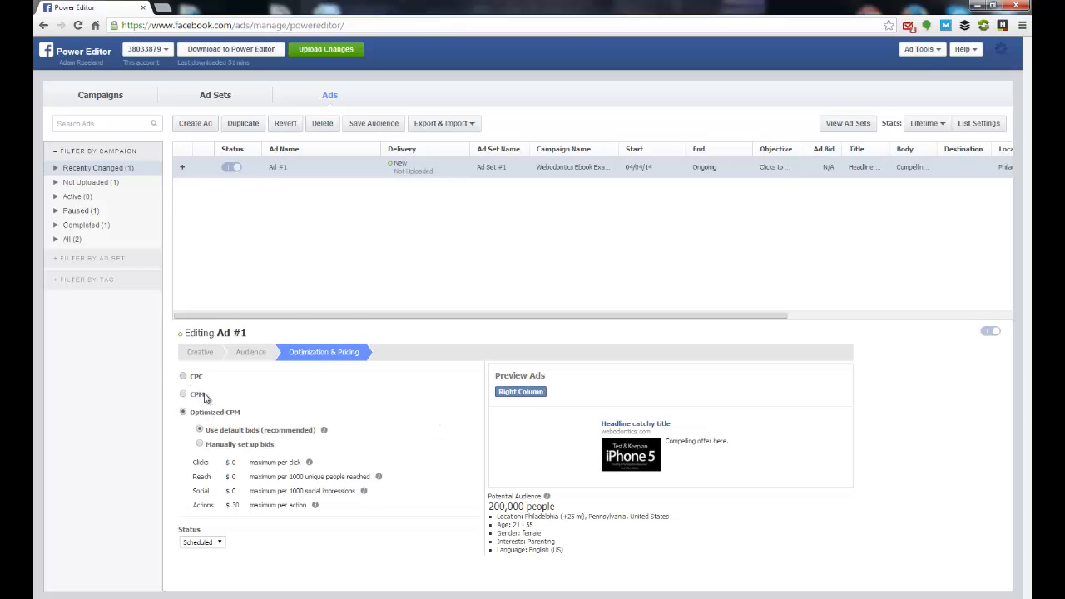
left_click(184, 376)
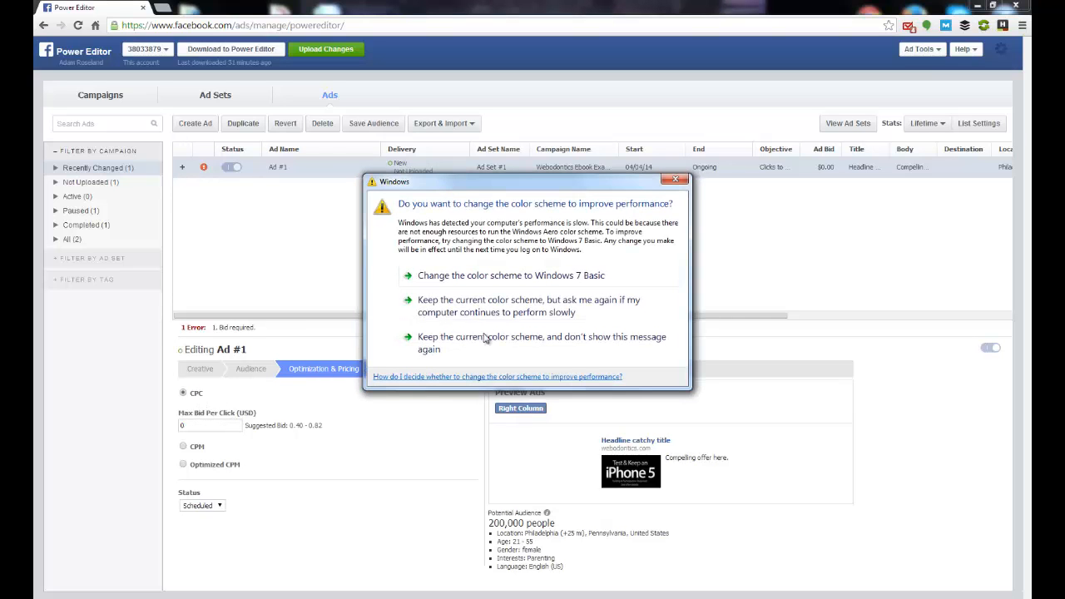
left_click(676, 182)
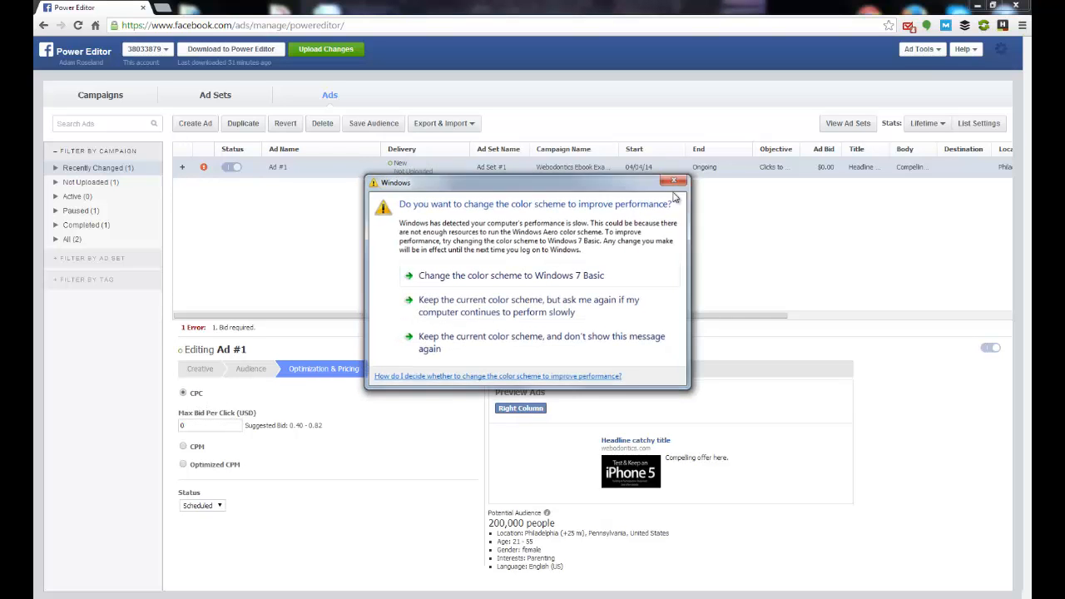
left_click(202, 426)
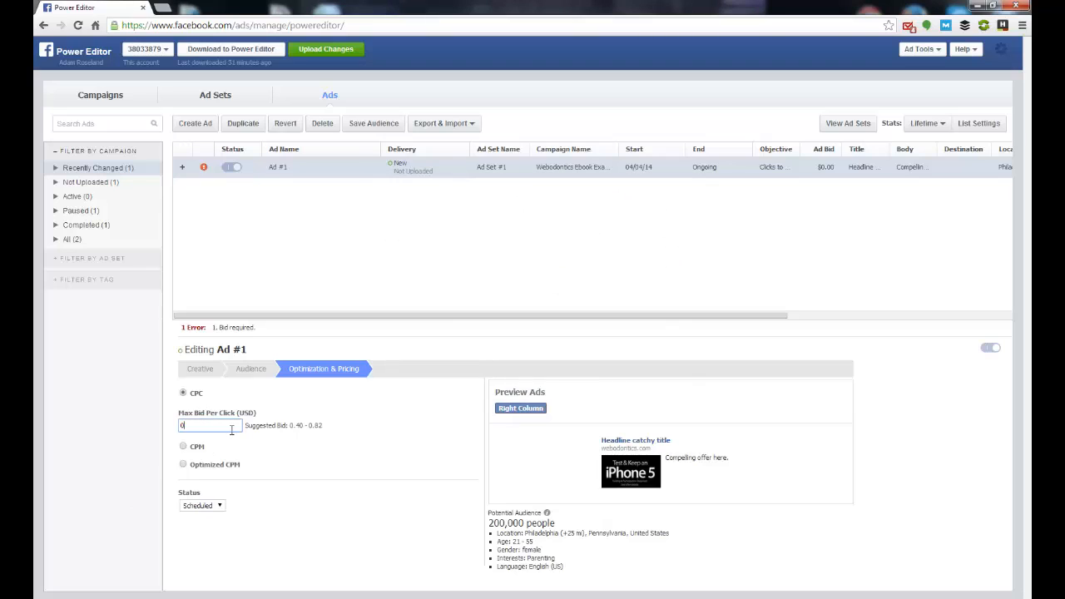
type(".20")
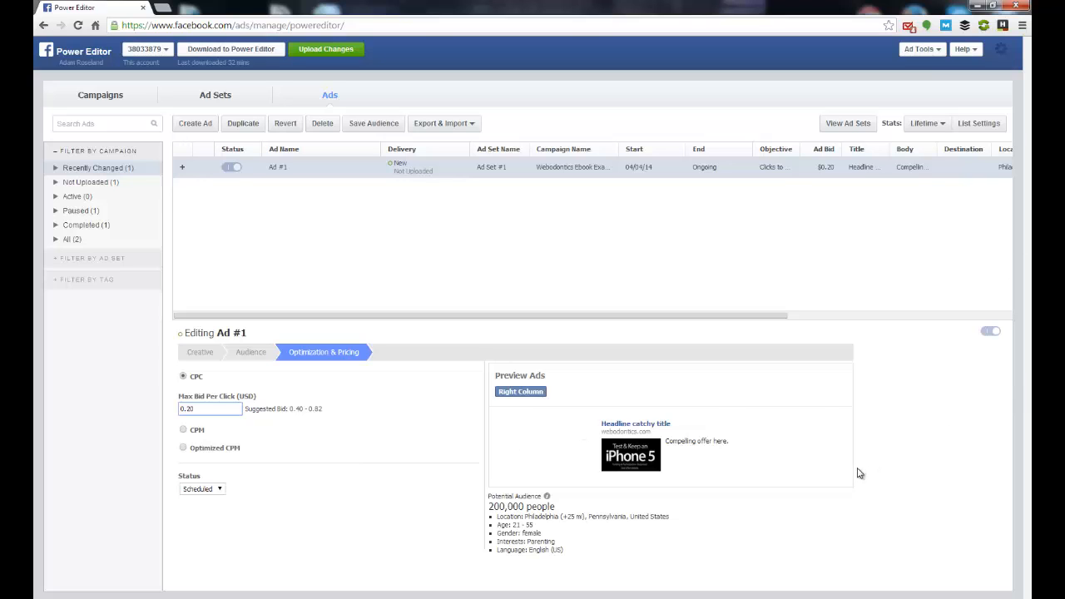
Step: Review the ad's creative settings and its optimization and pricing settings, ending on the creative settings
left_click(197, 360)
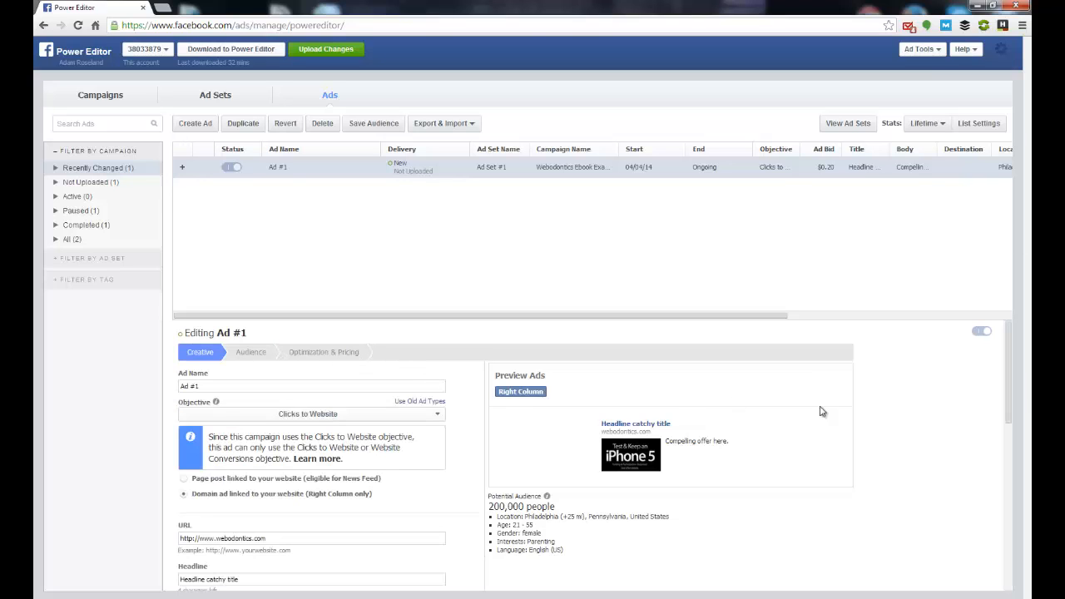
scroll(843, 416, "down", 8)
scroll(842, 421, "up", 10)
left_click(321, 358)
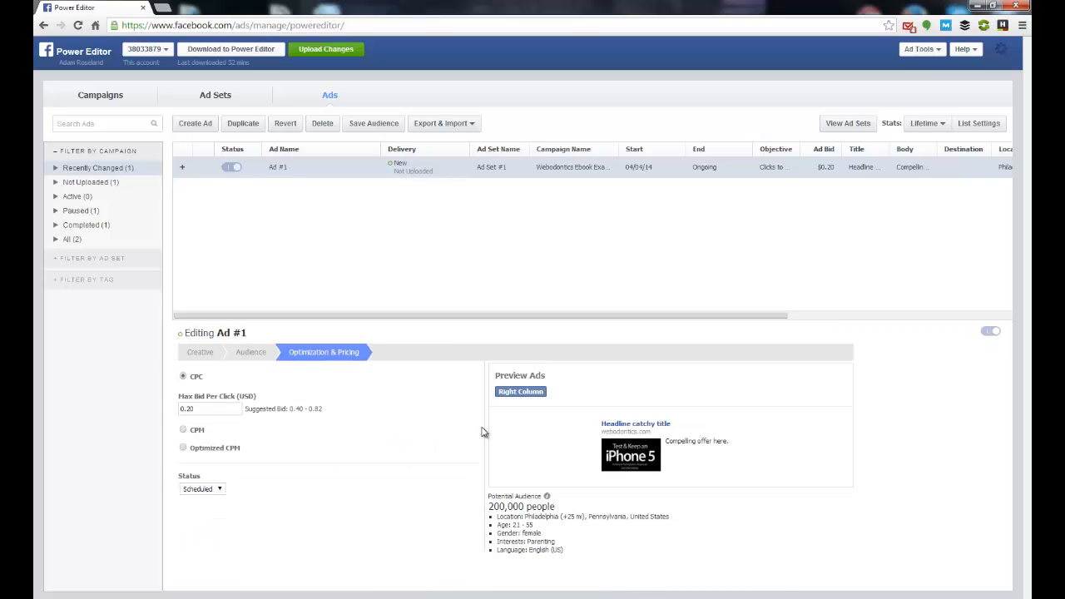
left_click(204, 361)
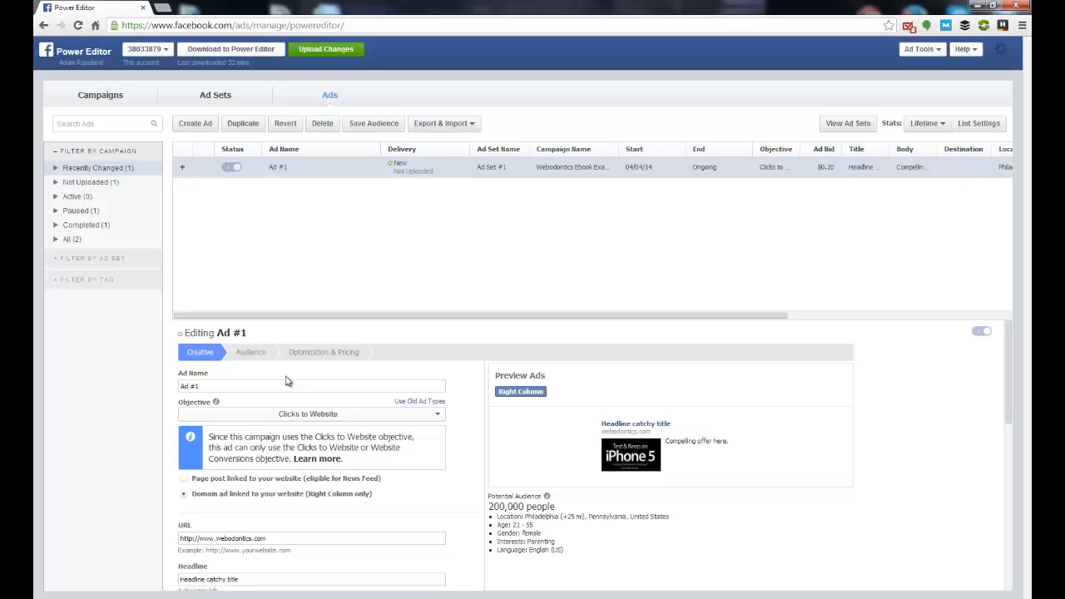